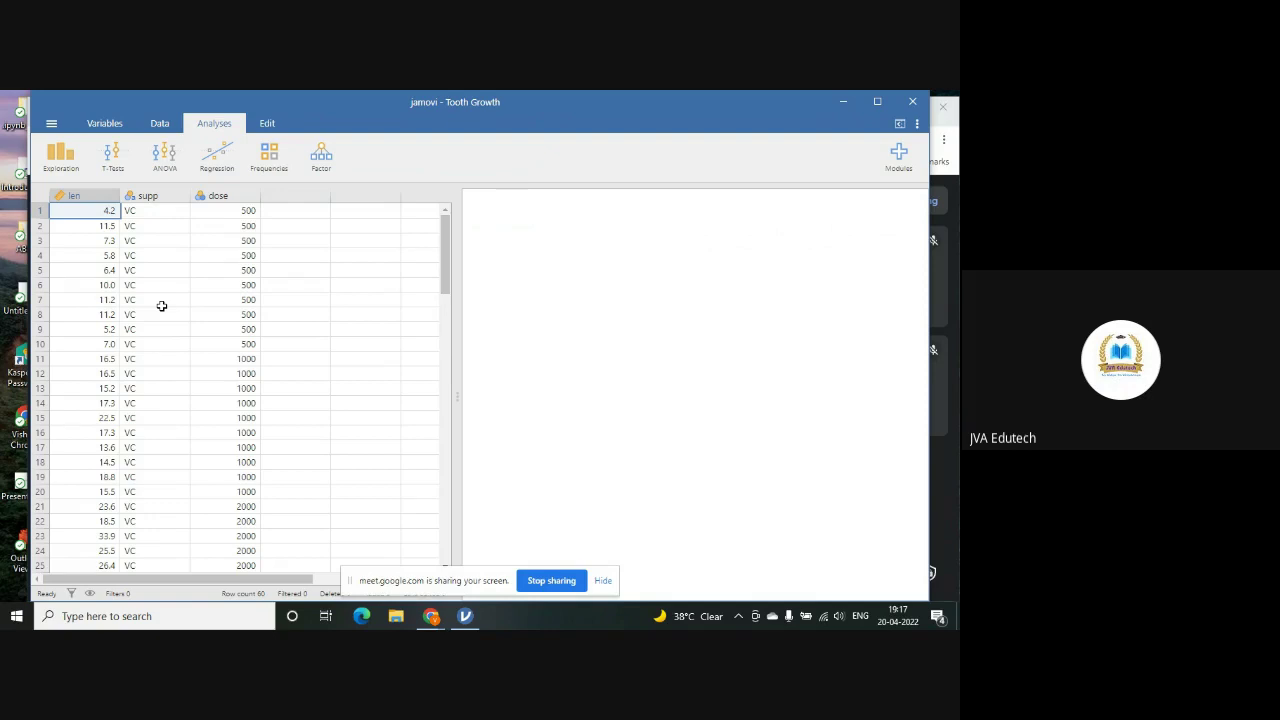
- Review the len, supp and dose values across the Tooth Growth data set, highlighting the supp column
scroll(161, 305, down, 10)
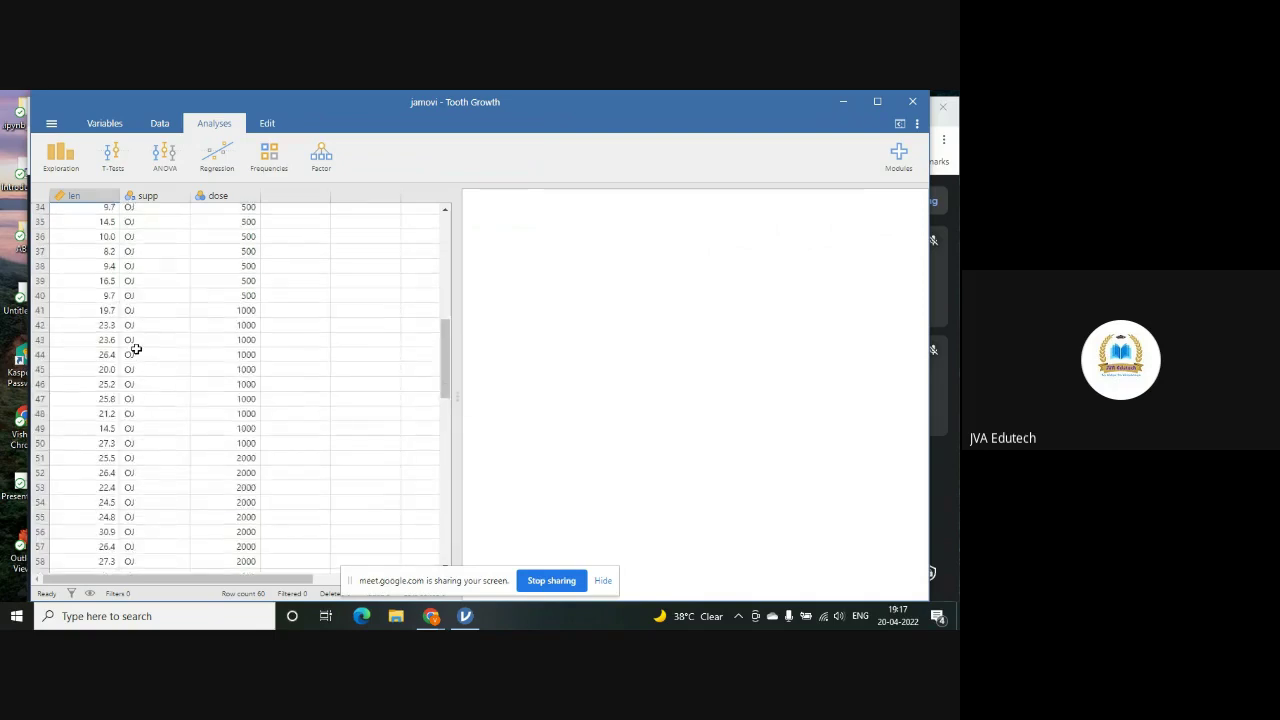
scroll(136, 348, up, 9)
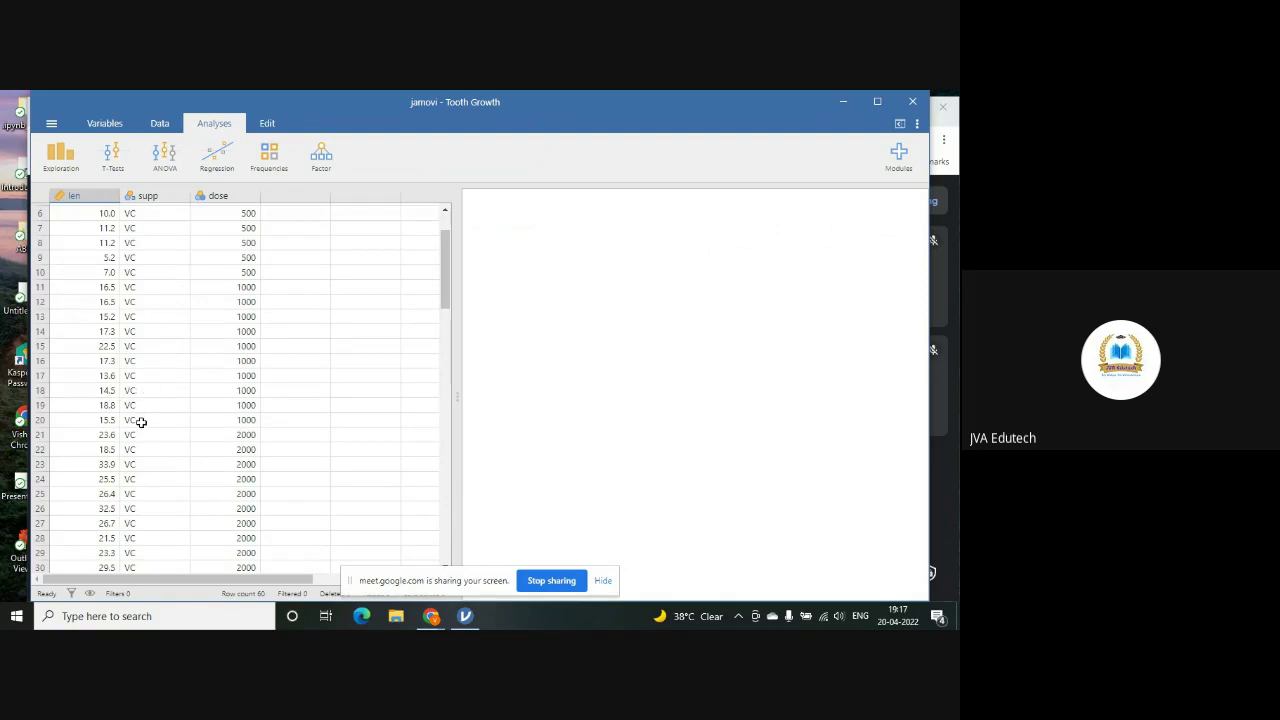
scroll(145, 422, down, 6)
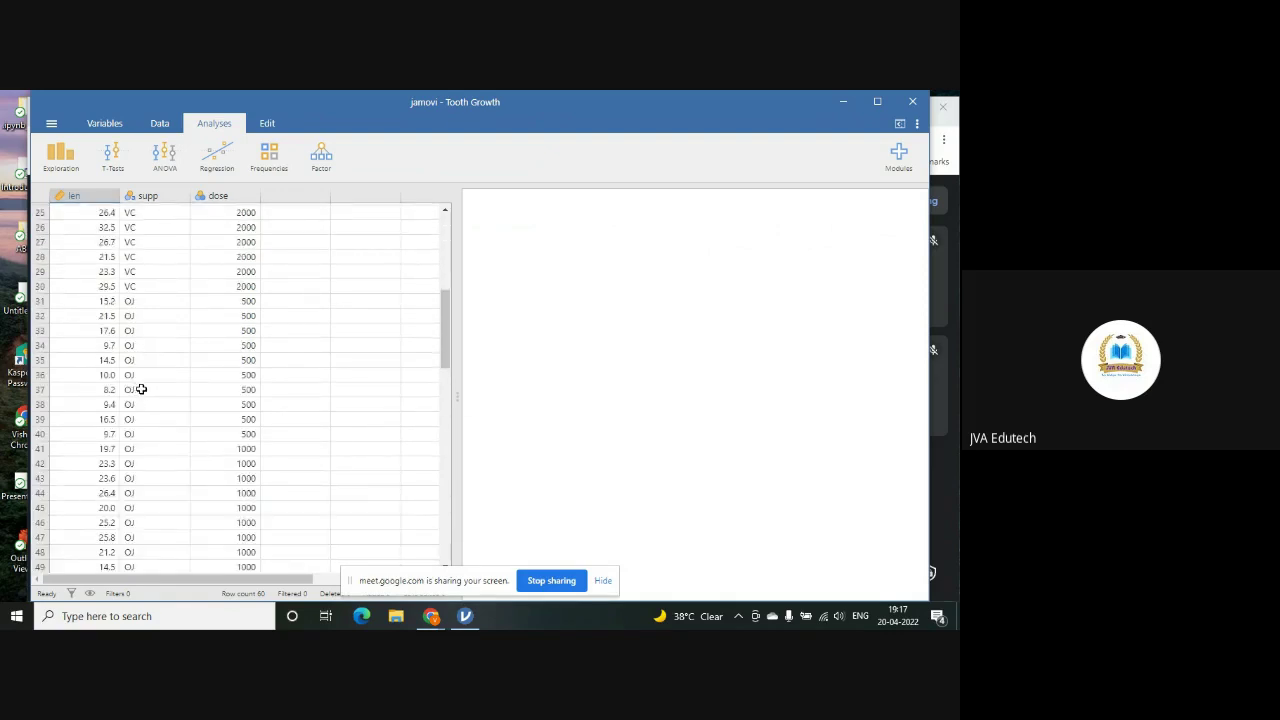
scroll(137, 388, up, 5)
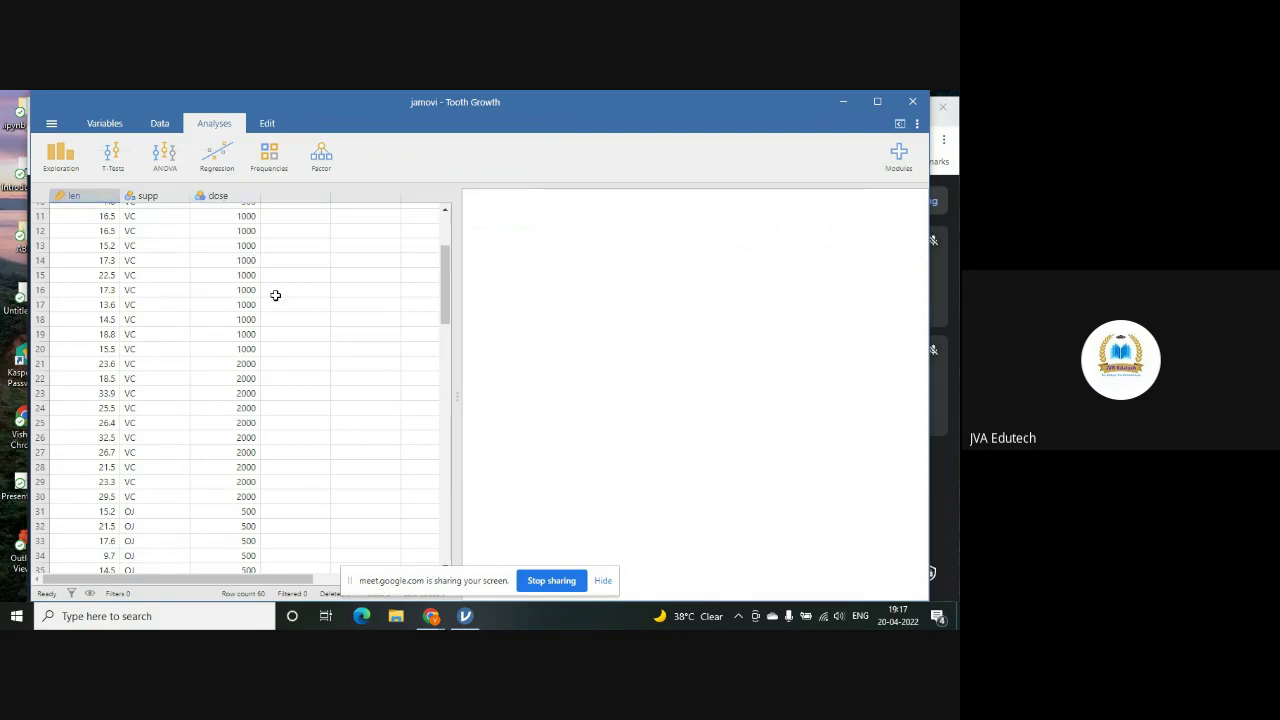
scroll(274, 294, up, 3)
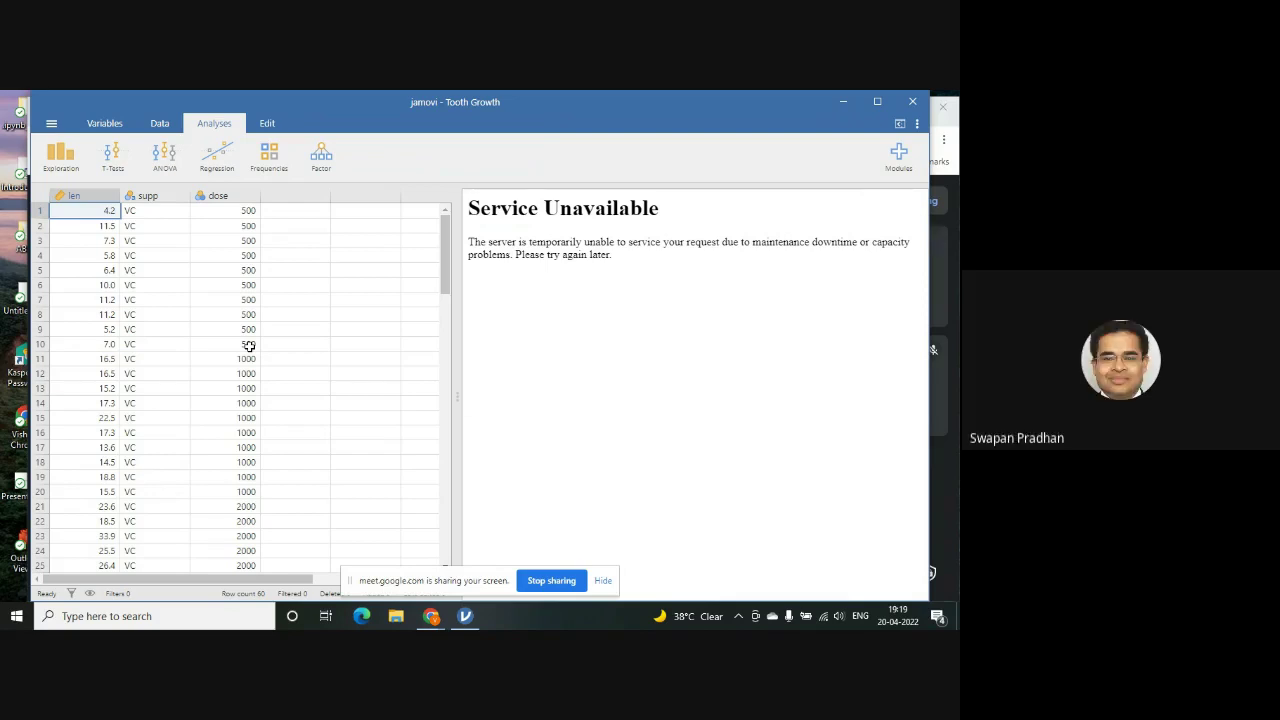
click(603, 581)
click(146, 196)
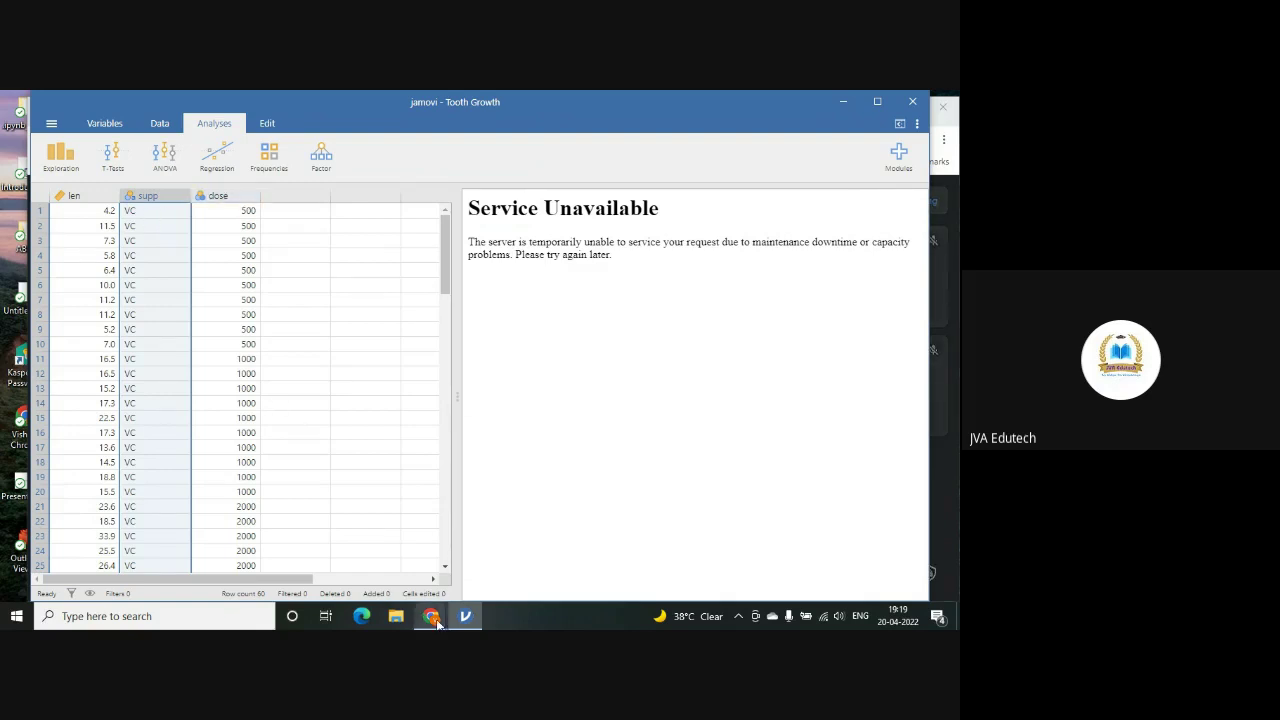
- Switch to the Google Meet call, admit the waiting participant and return to jamovi
mouse_move(430, 612)
click(368, 558)
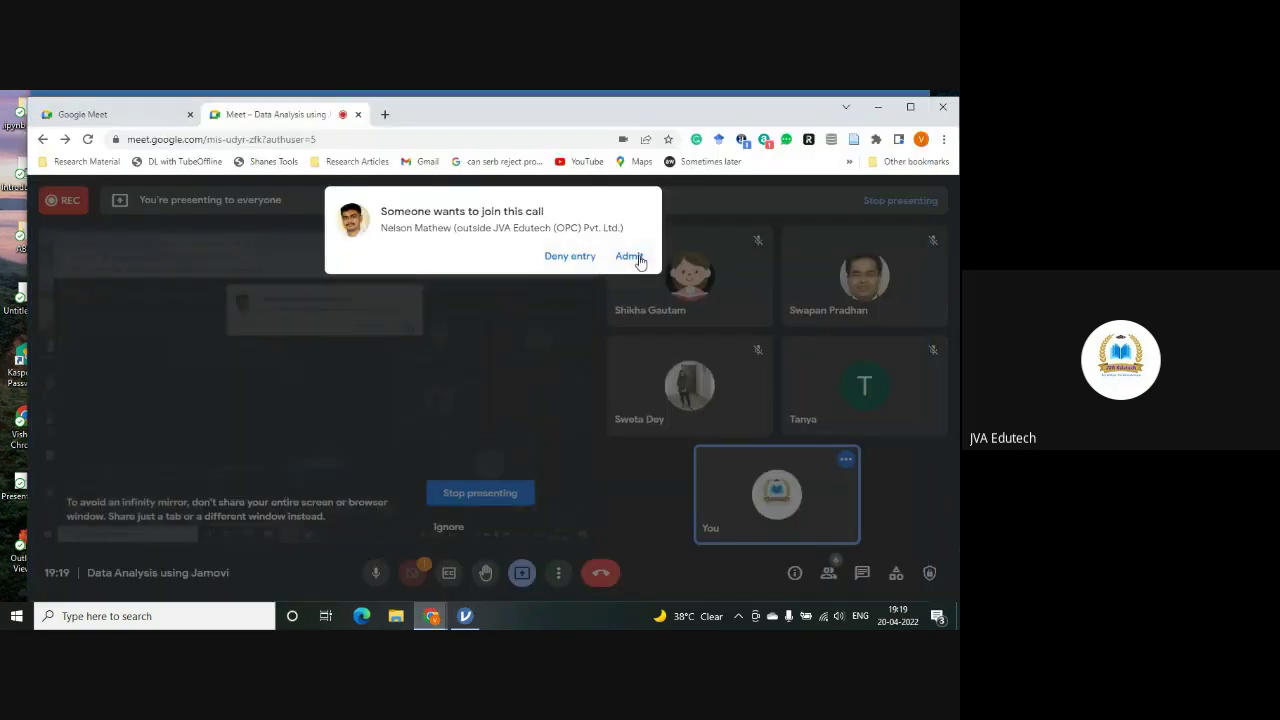
click(634, 256)
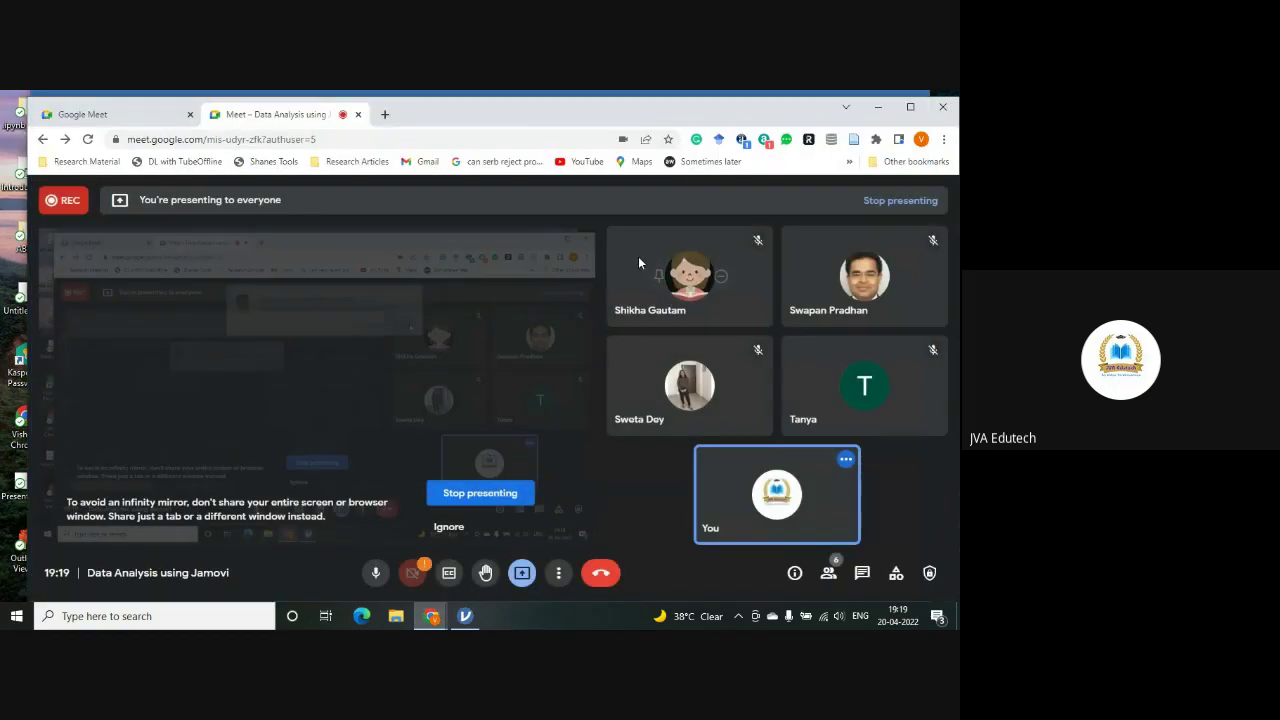
click(876, 116)
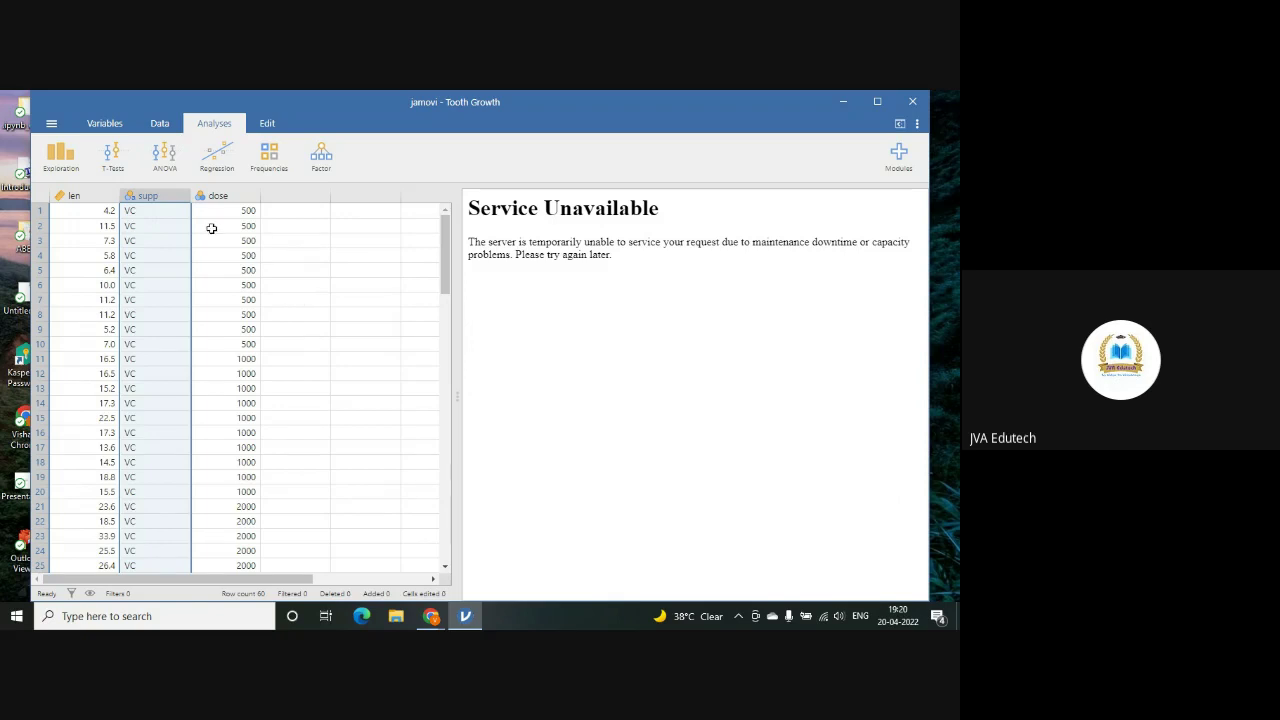
- Run an ANOVA with len as the dependent variable and supp and dose as fixed factors
click(162, 162)
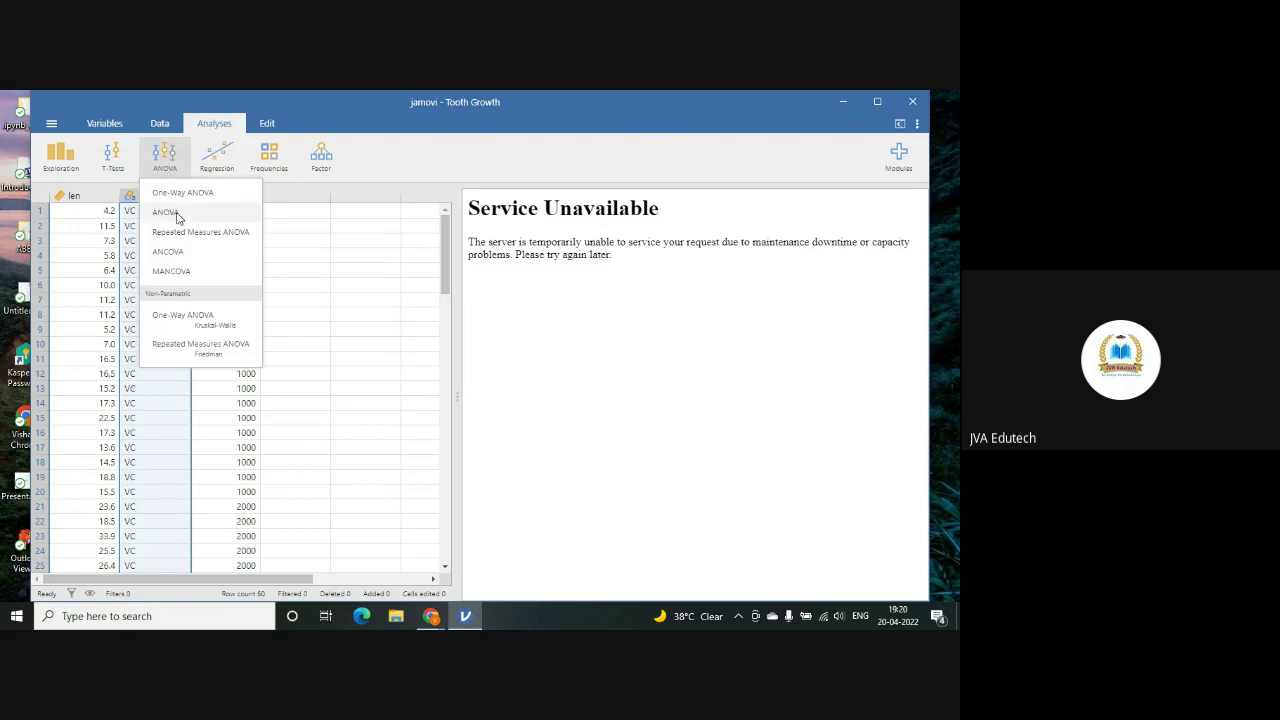
click(165, 212)
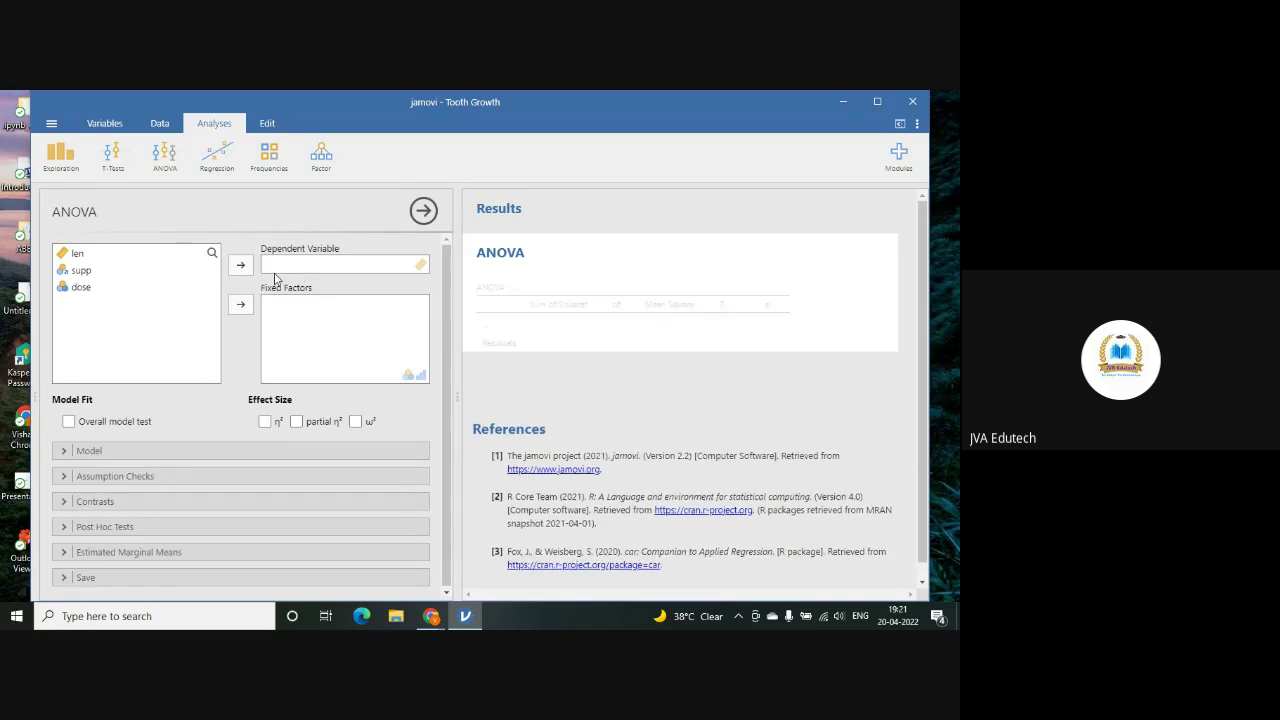
click(80, 256)
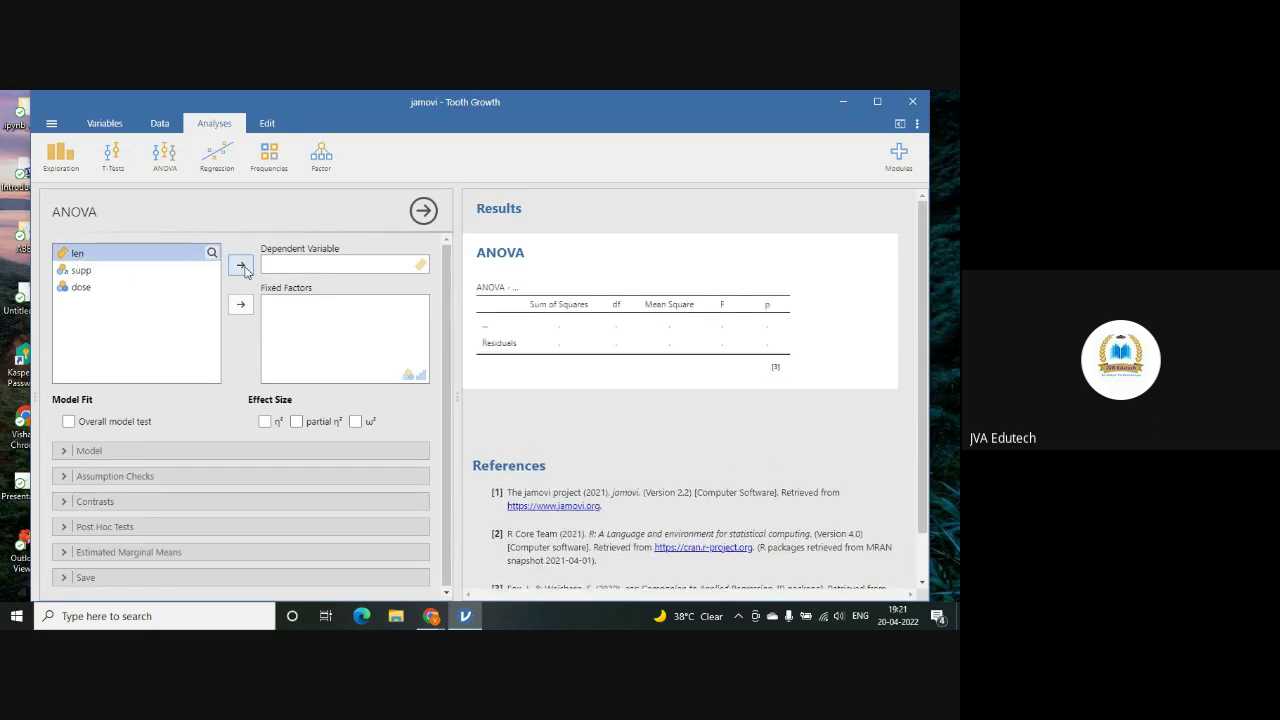
click(241, 266)
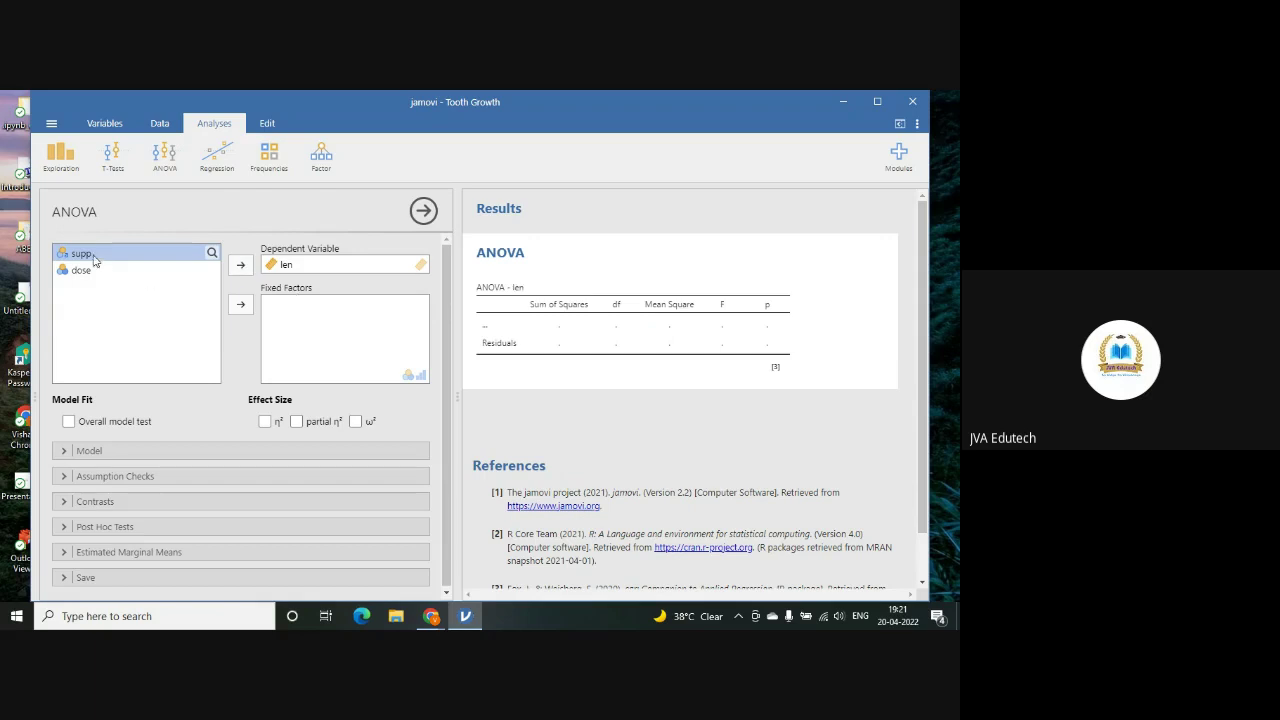
click(240, 308)
click(241, 308)
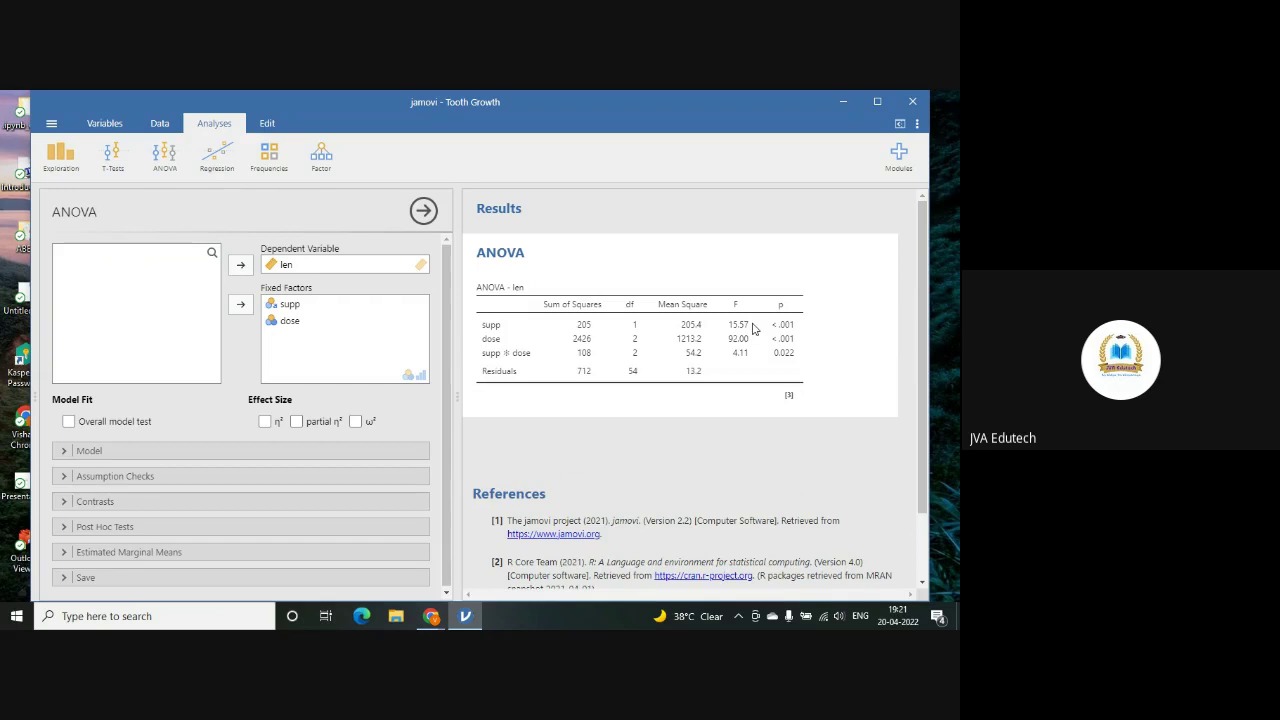
- Remove supp and dose from the fixed factors of the ANOVA
double_click(297, 306)
click(240, 304)
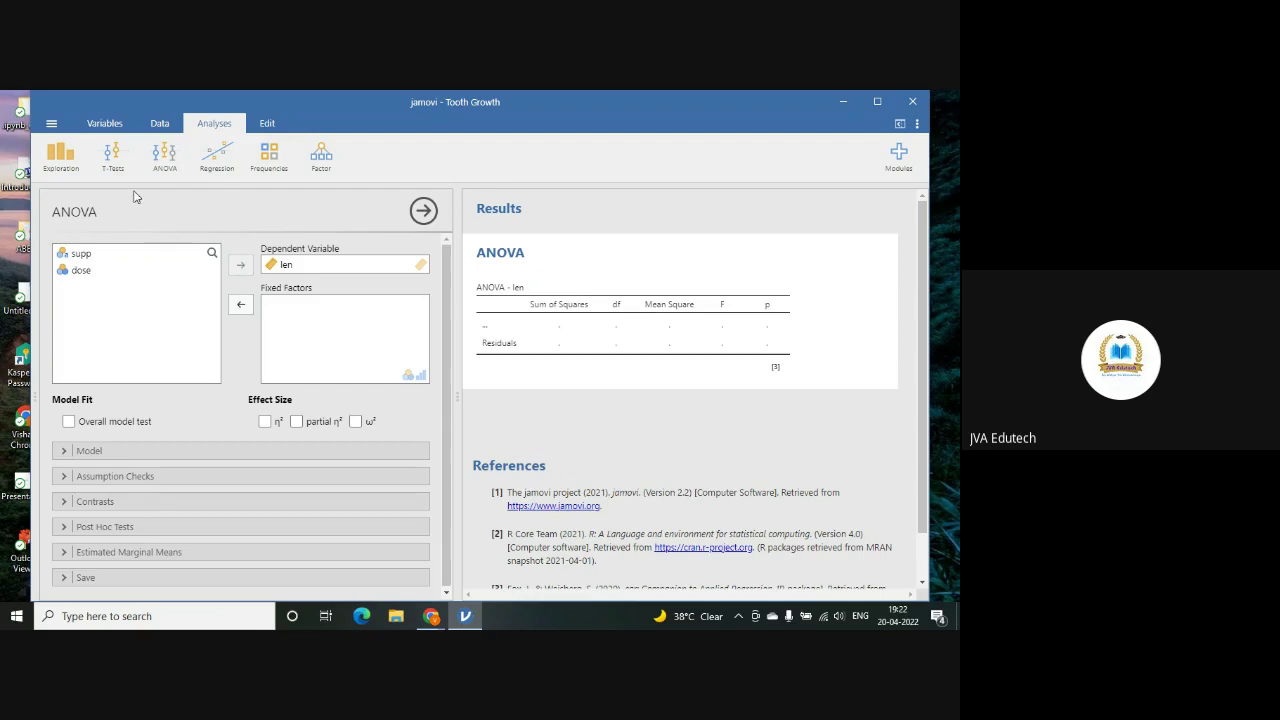
click(164, 162)
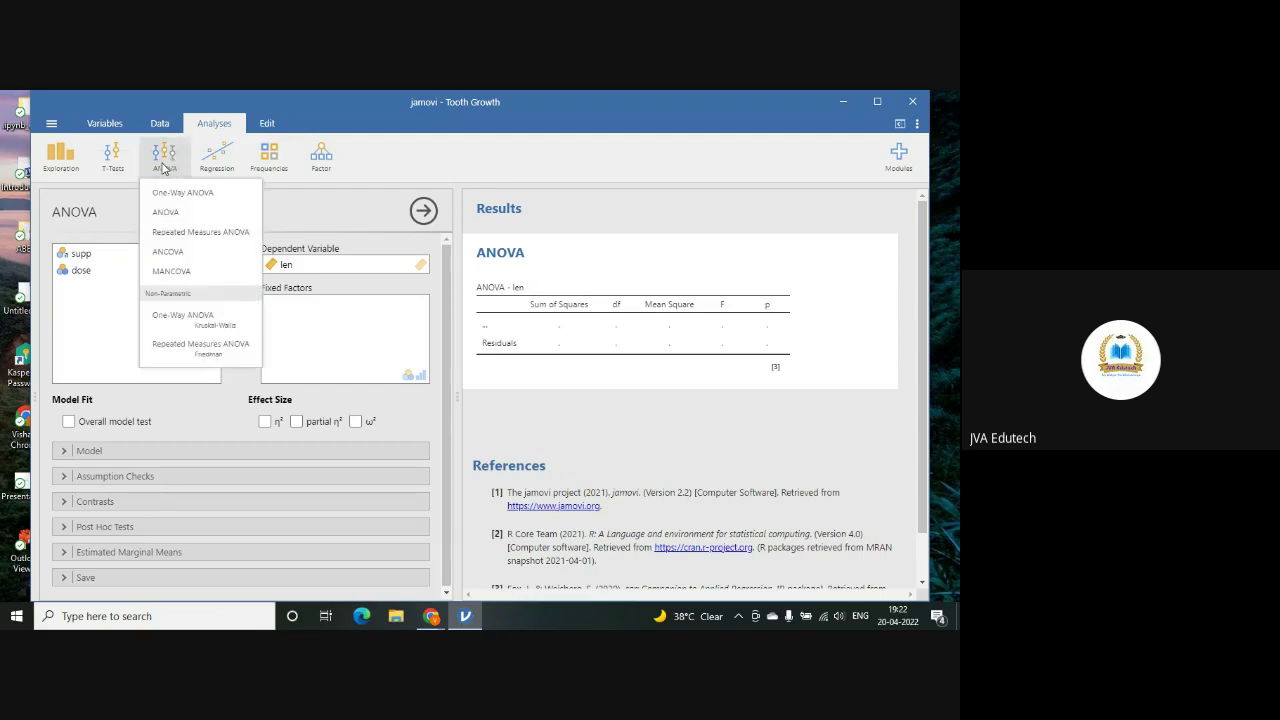
- Run an Independent Samples T-Test with len as the dependent variable and supp as the grouping variable
click(112, 165)
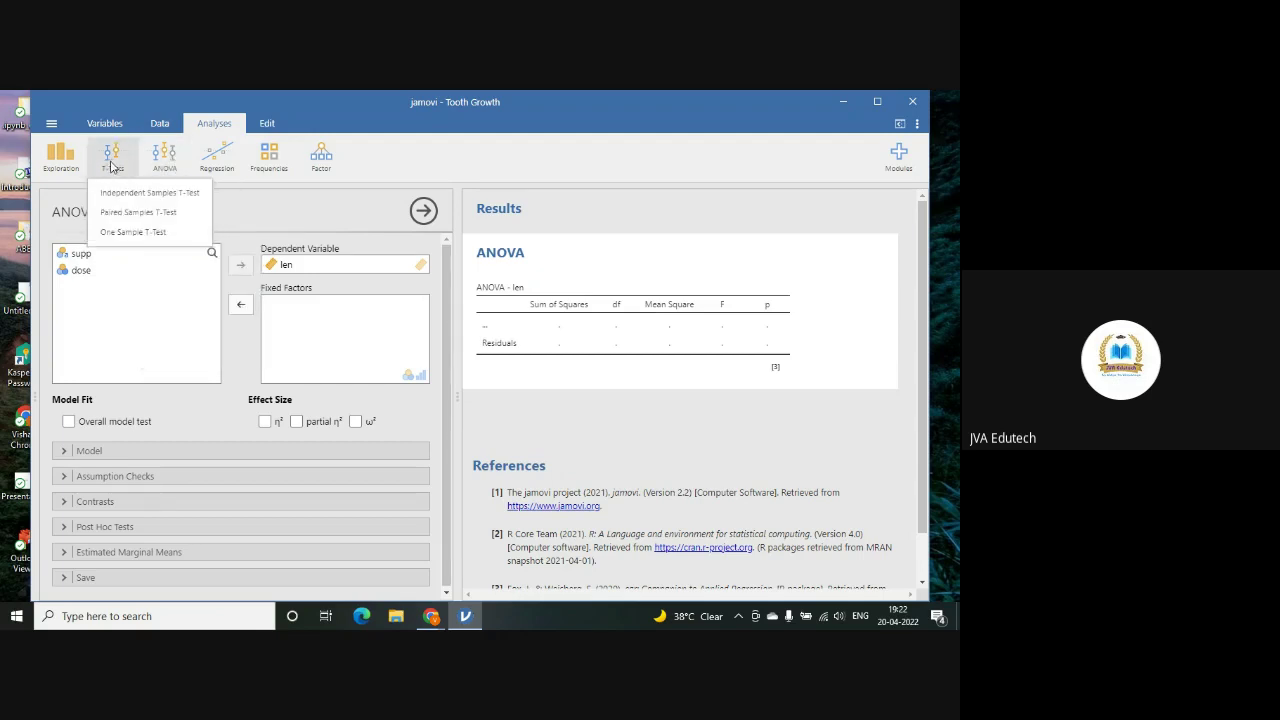
click(152, 193)
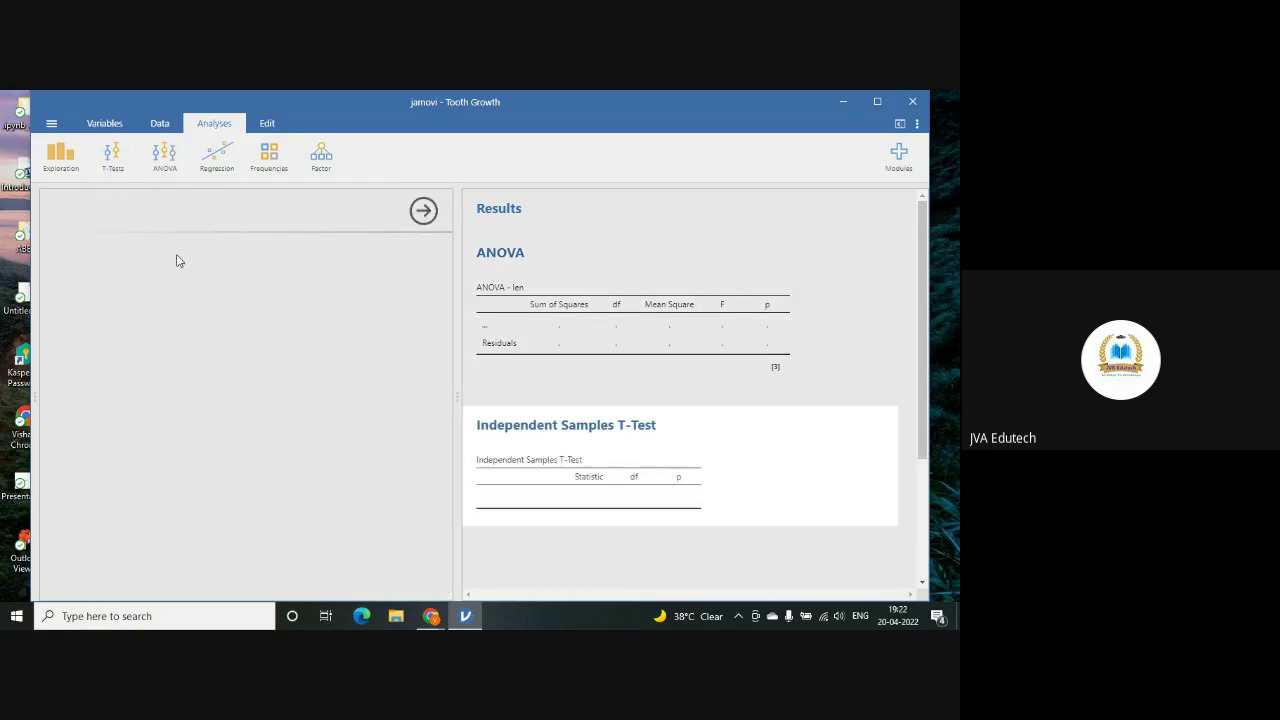
click(80, 255)
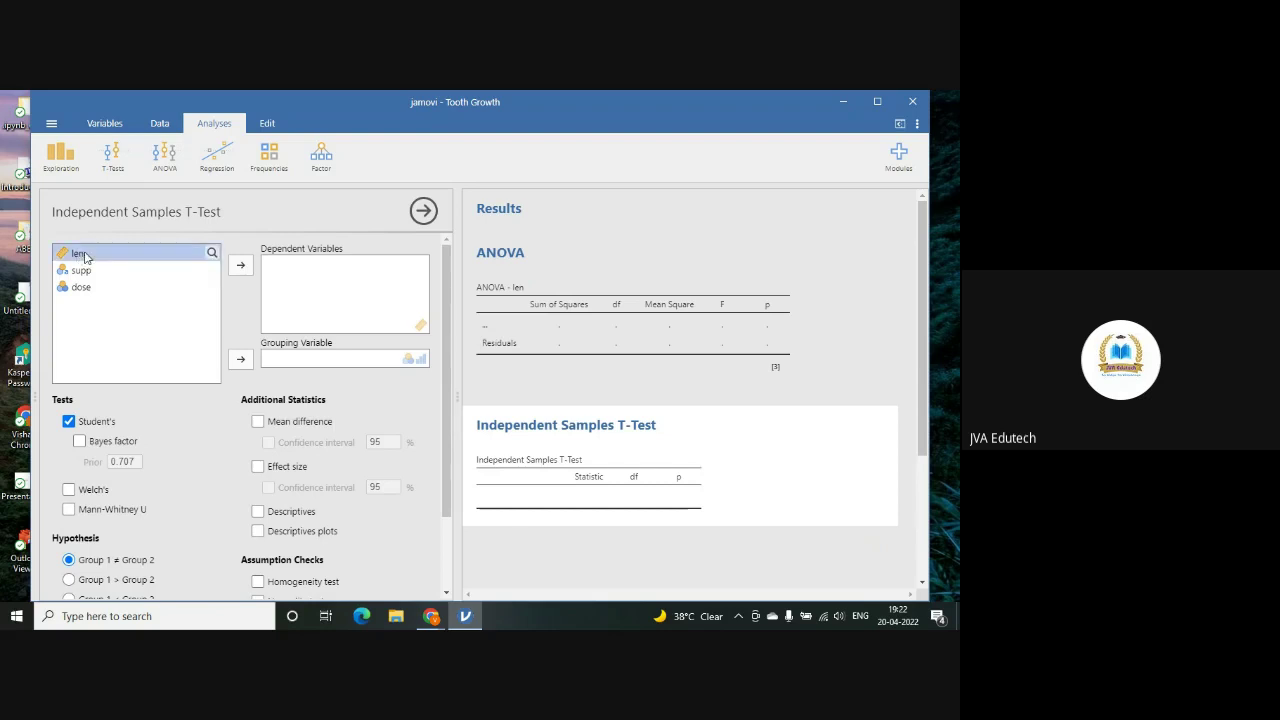
click(240, 265)
click(110, 260)
click(240, 359)
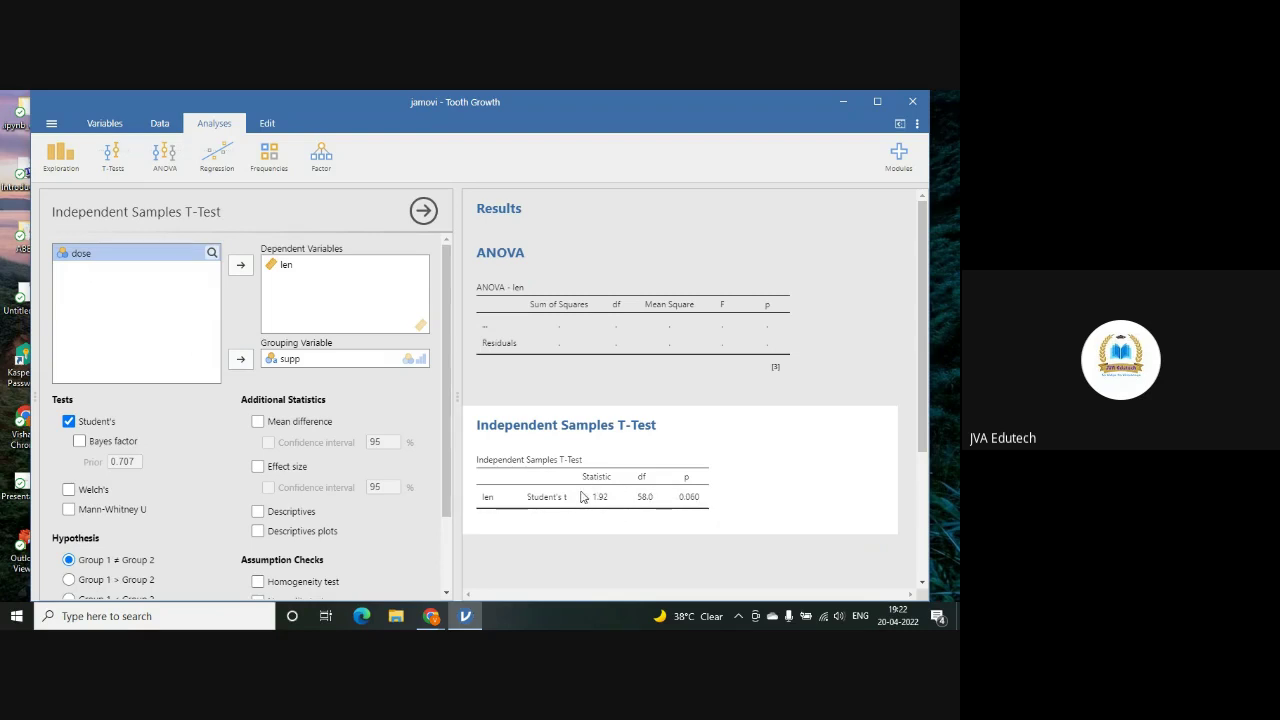
- Add a new ANOVA below the t-test with len as the dependent variable and supp and dose as fixed factors
click(166, 160)
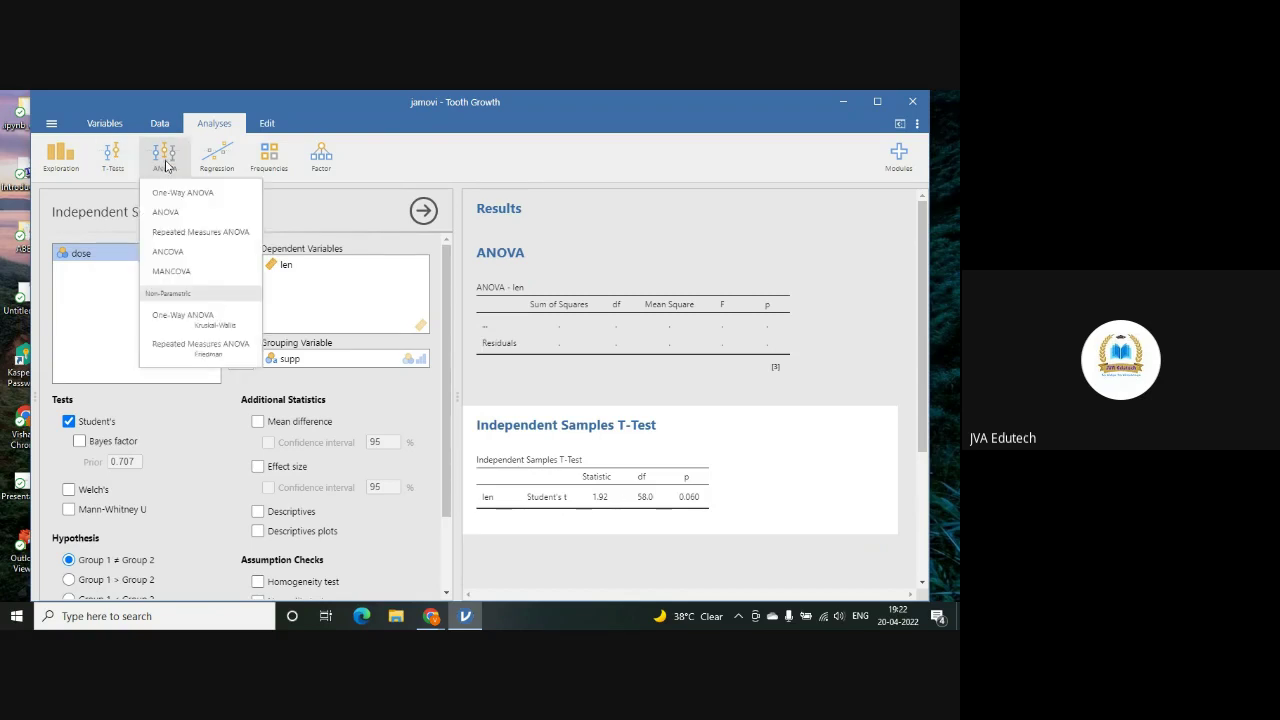
click(172, 216)
click(78, 257)
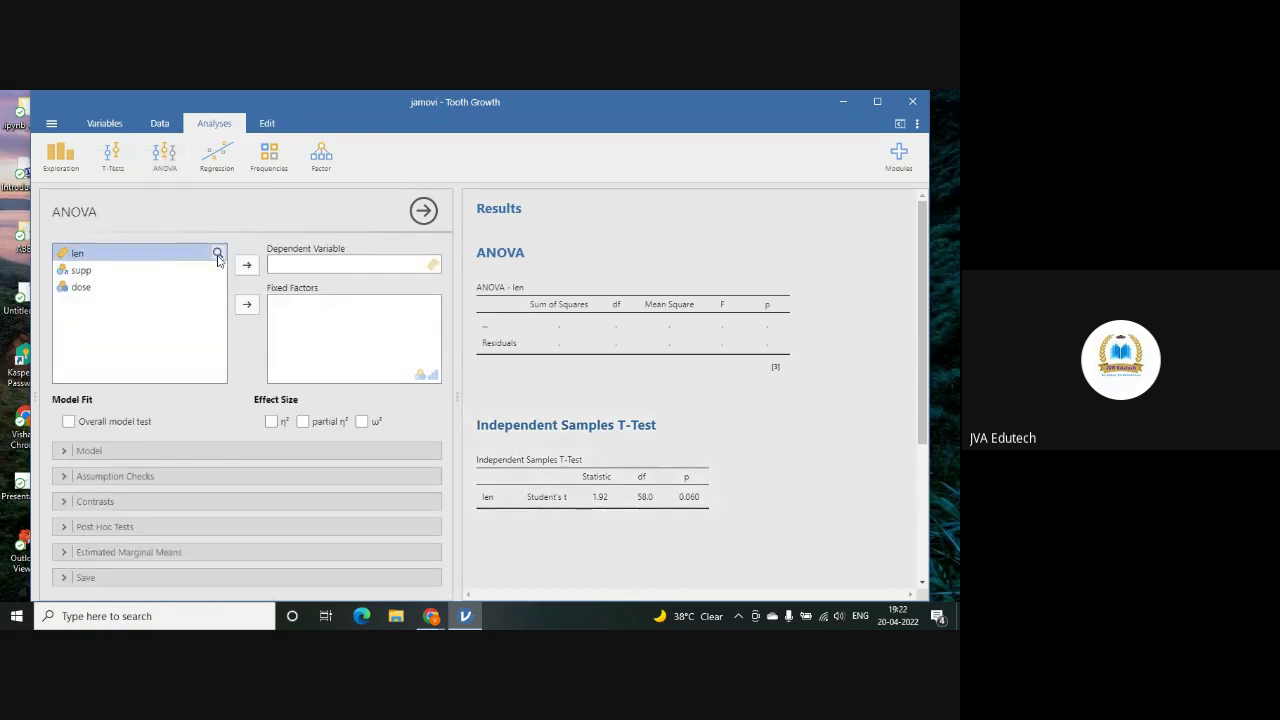
click(245, 266)
click(122, 258)
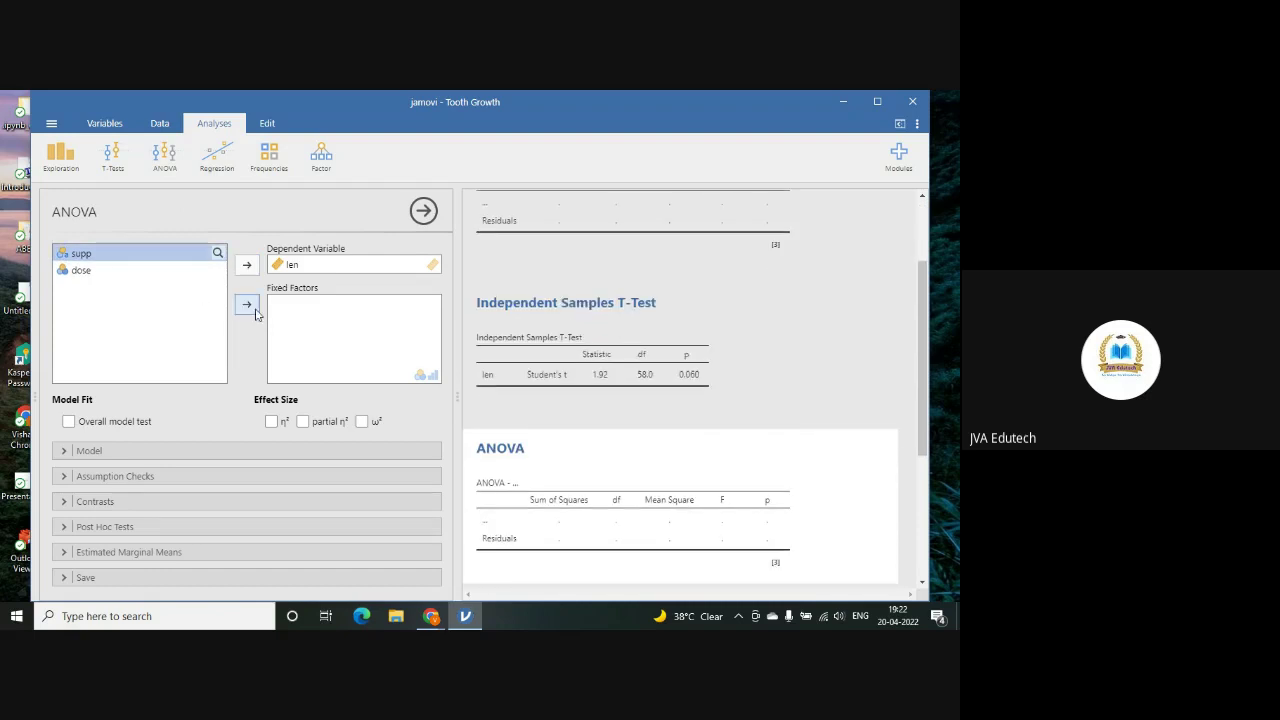
click(246, 305)
click(246, 305)
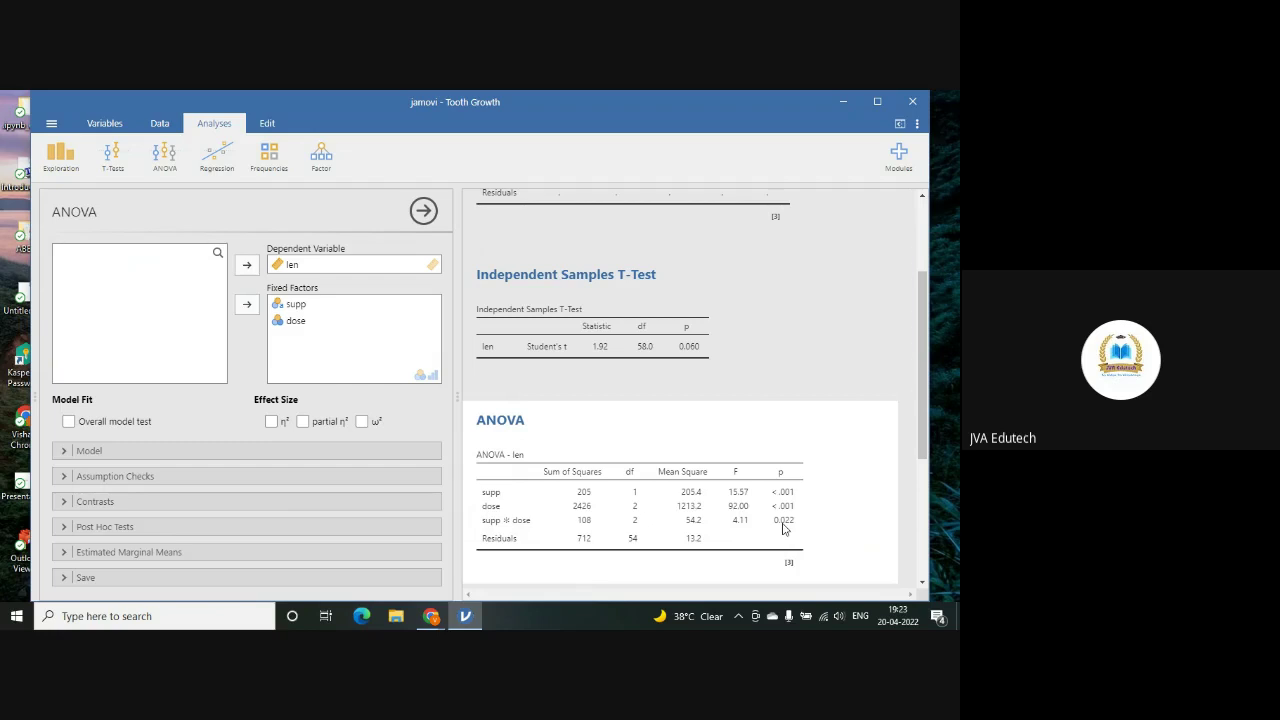
- Switch to the Google Meet call, let in the person waiting to join and go back to the jamovi results
mouse_move(431, 615)
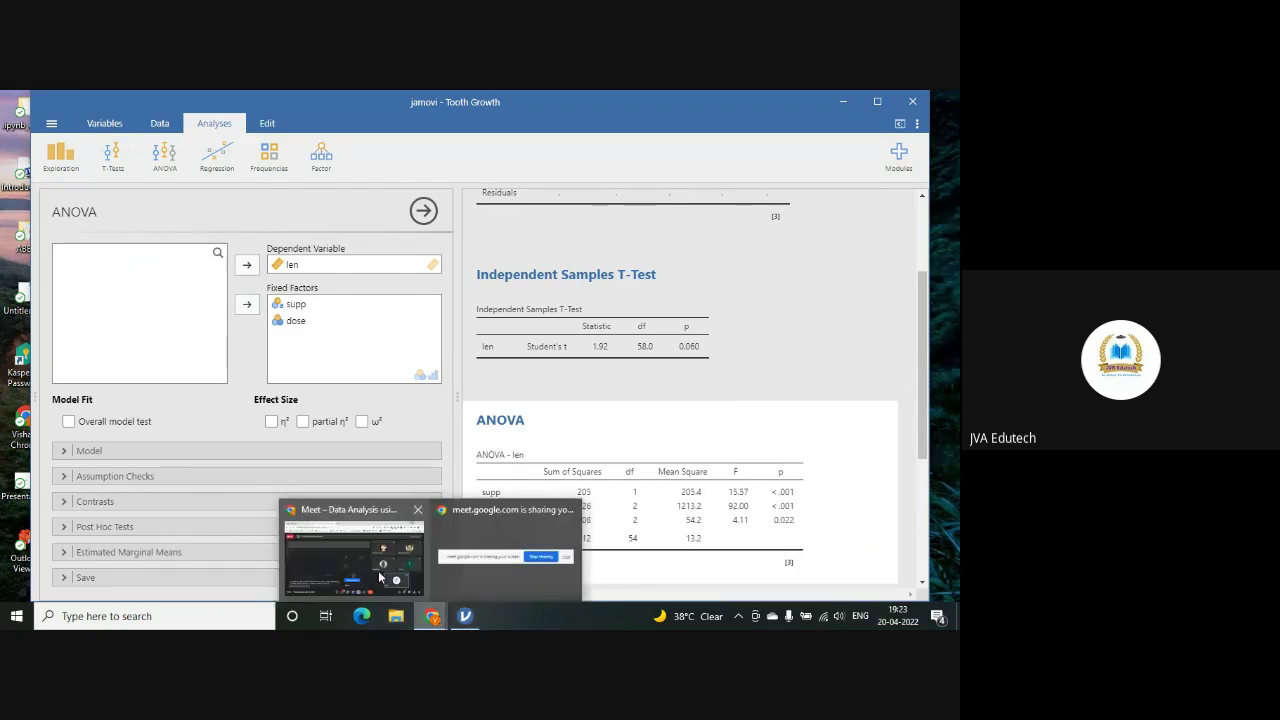
click(380, 577)
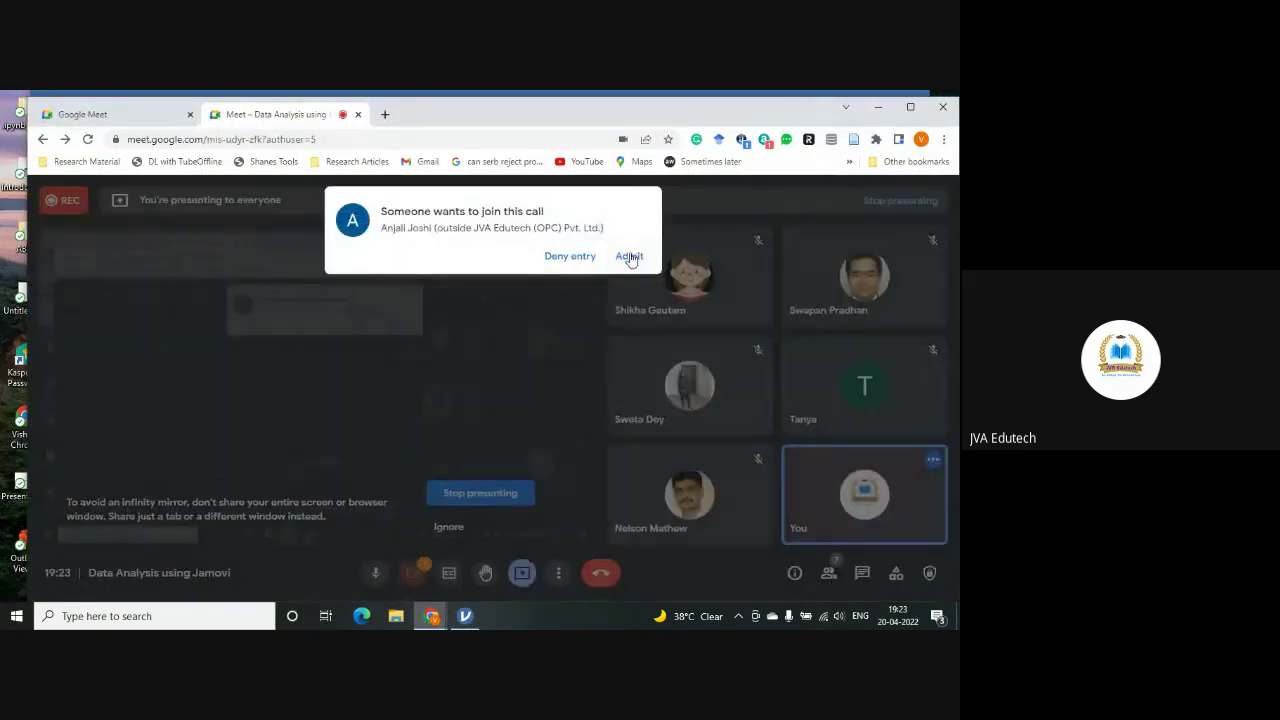
click(631, 255)
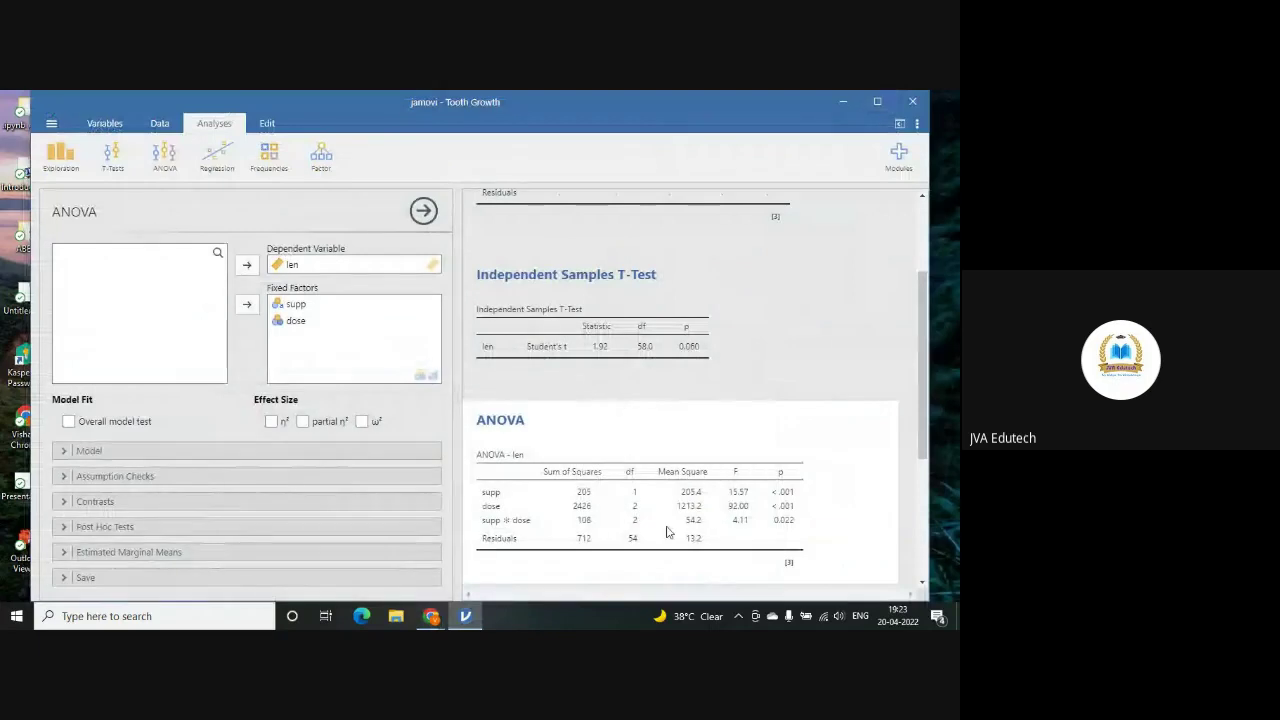
click(927, 507)
- Add the partial η² effect size to the ANOVA and request post hoc tests for supp, dose and supp ✻ dose
click(303, 421)
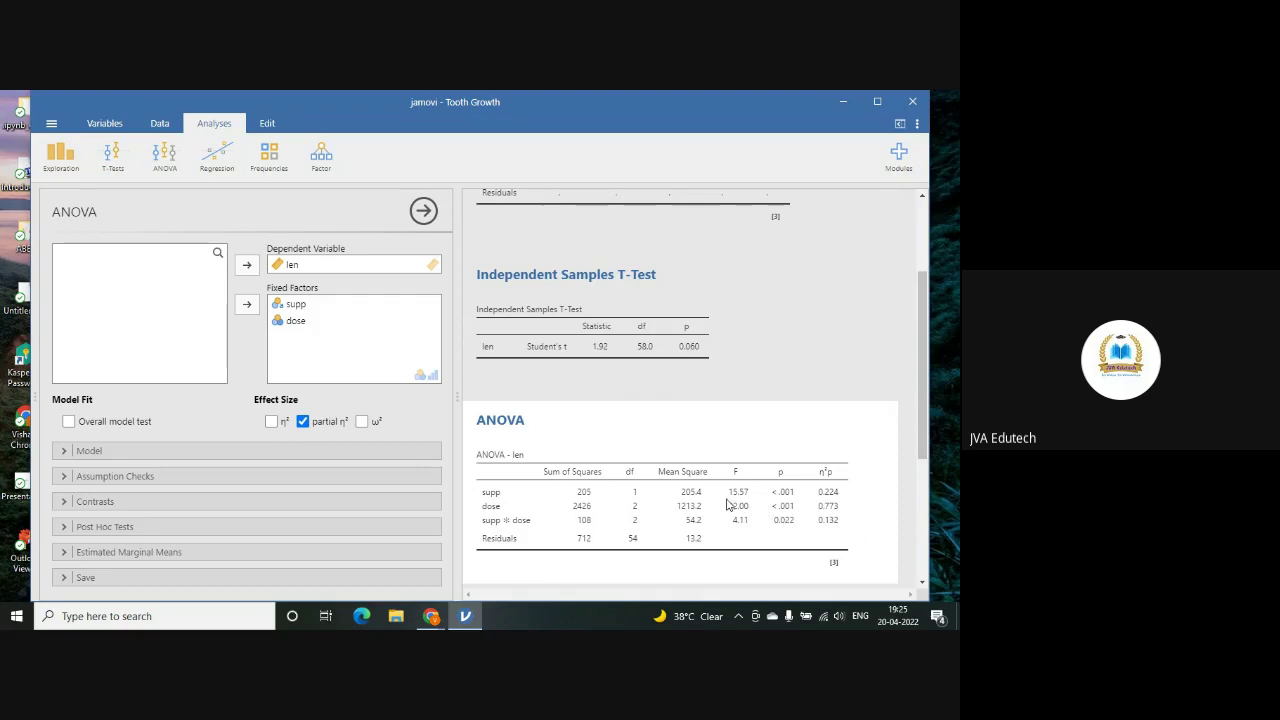
click(93, 527)
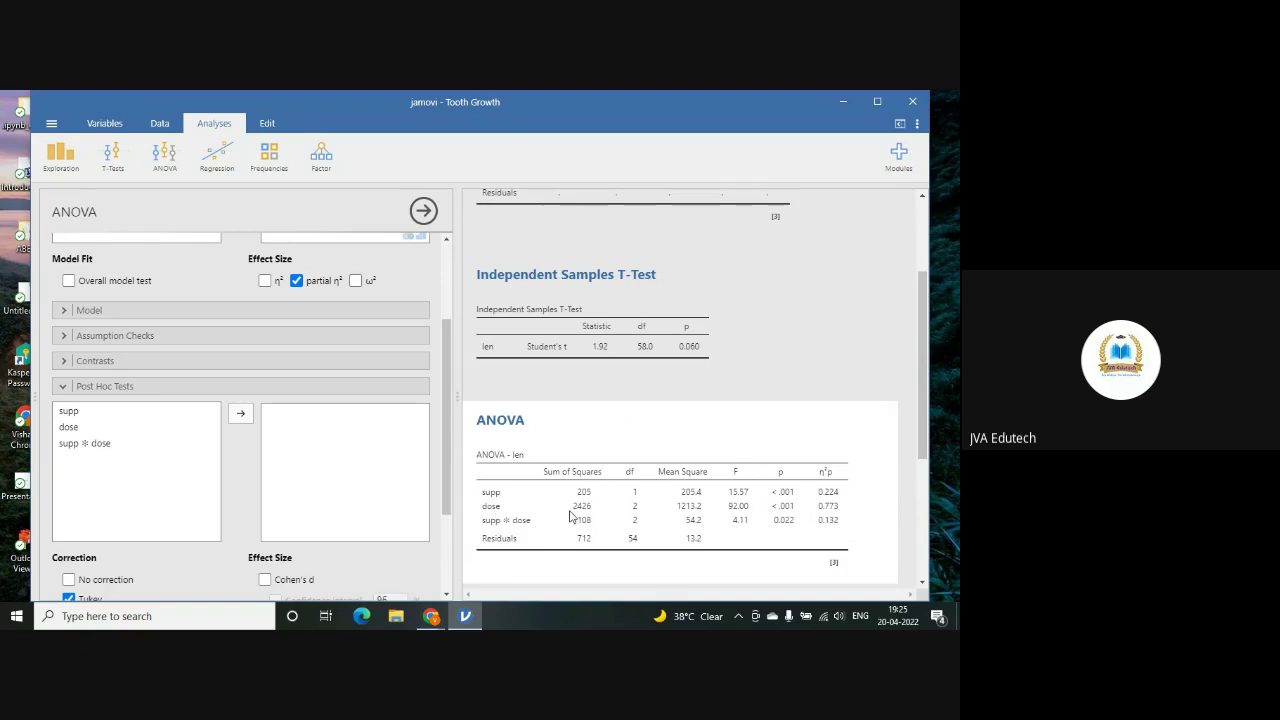
click(62, 416)
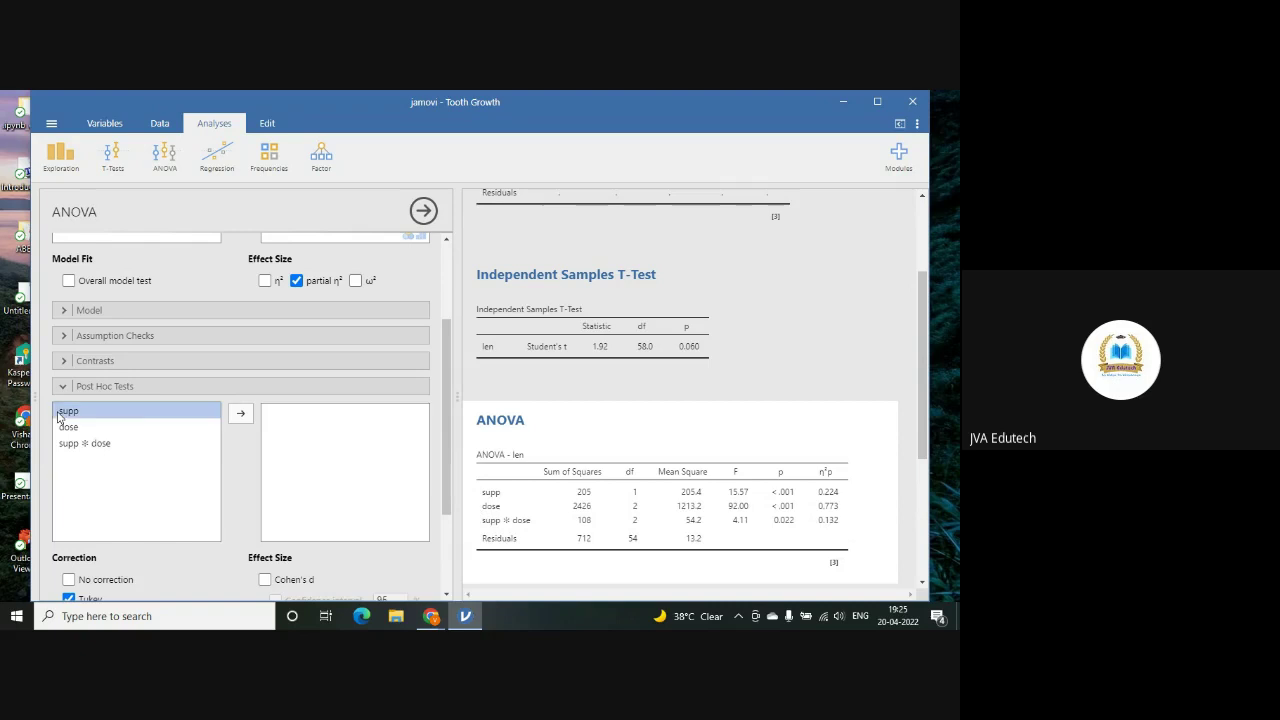
click(240, 416)
click(100, 412)
click(241, 414)
click(110, 412)
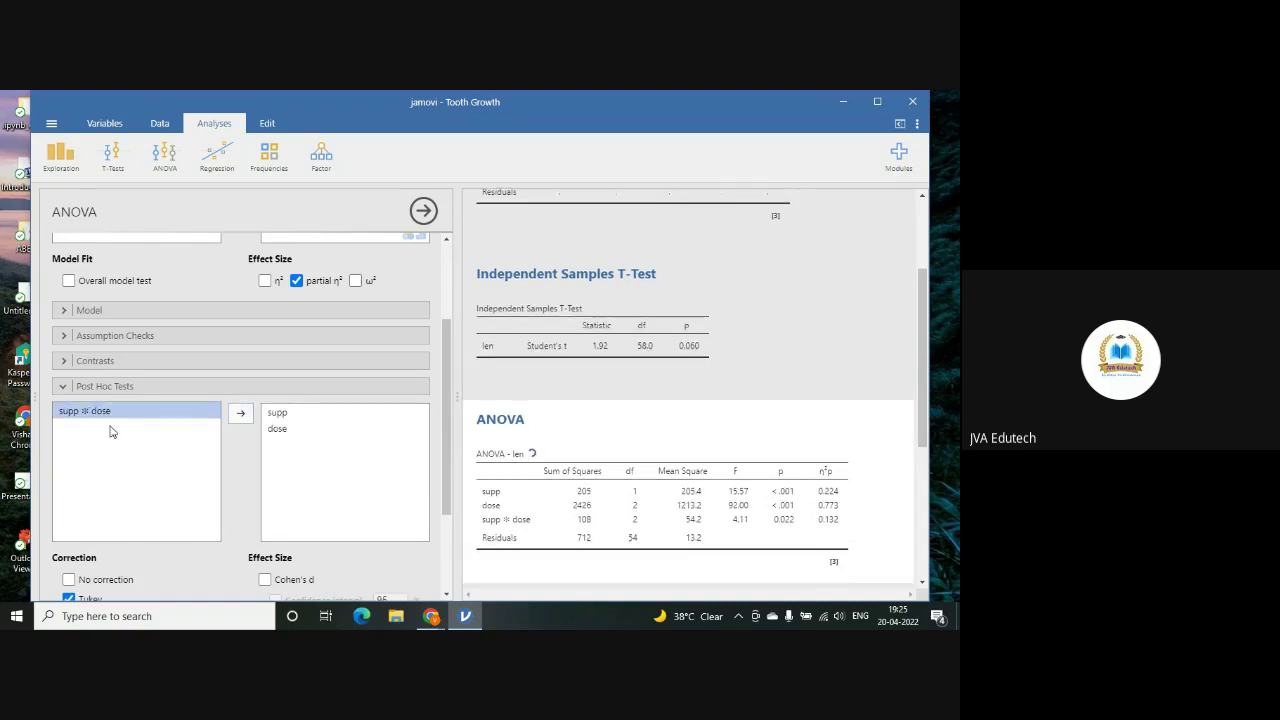
click(241, 414)
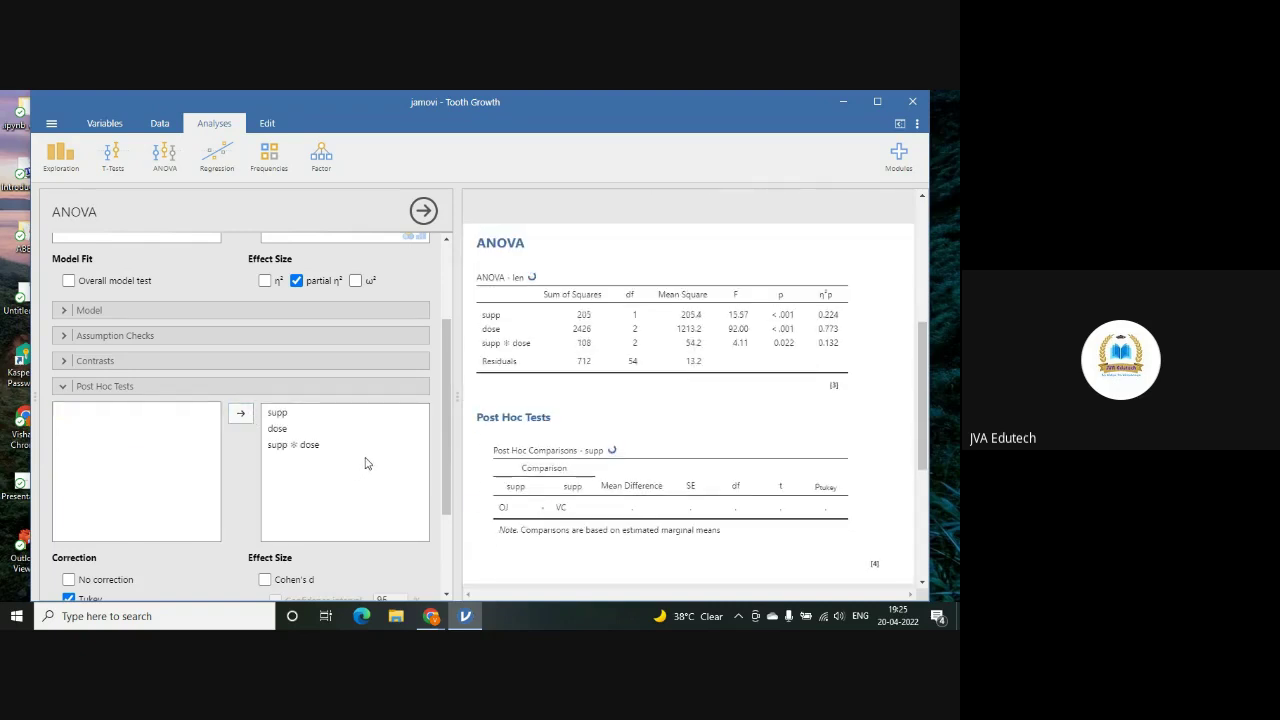
- Examine the Tukey post hoc comparison tables for supp and dose alongside the ANOVA table
scroll(365, 463, down, 2)
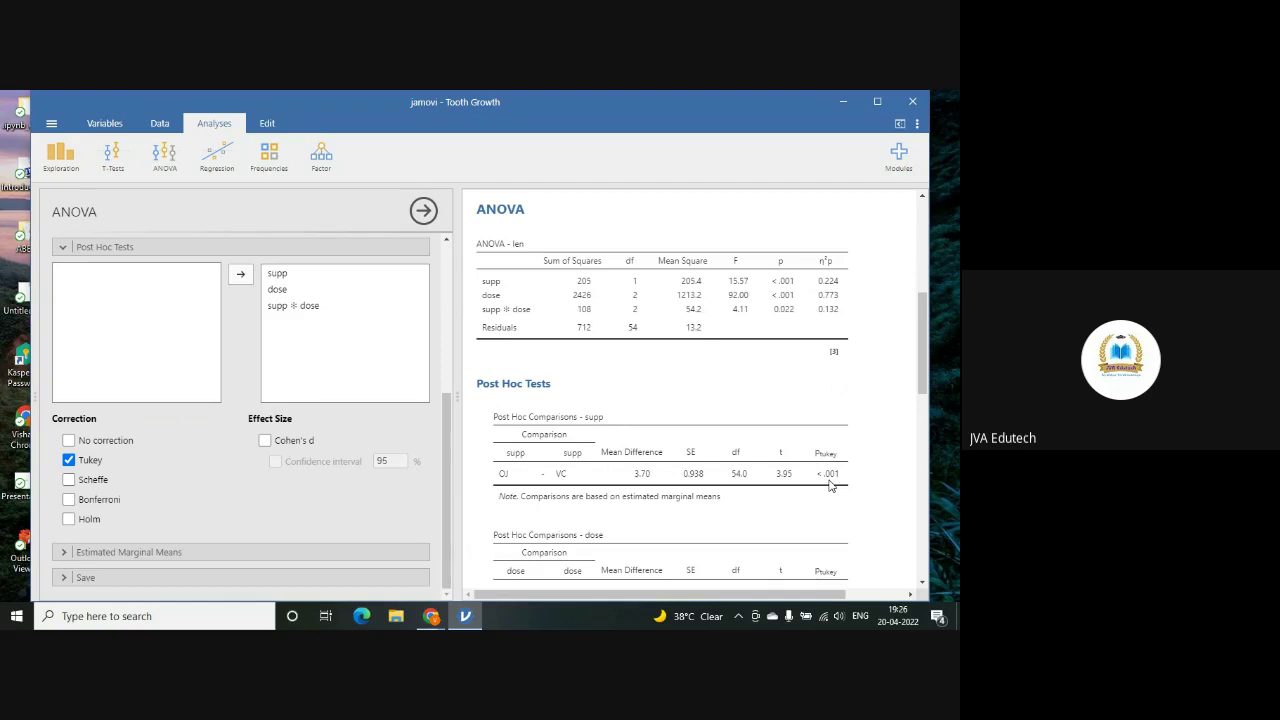
scroll(792, 491, down, 3)
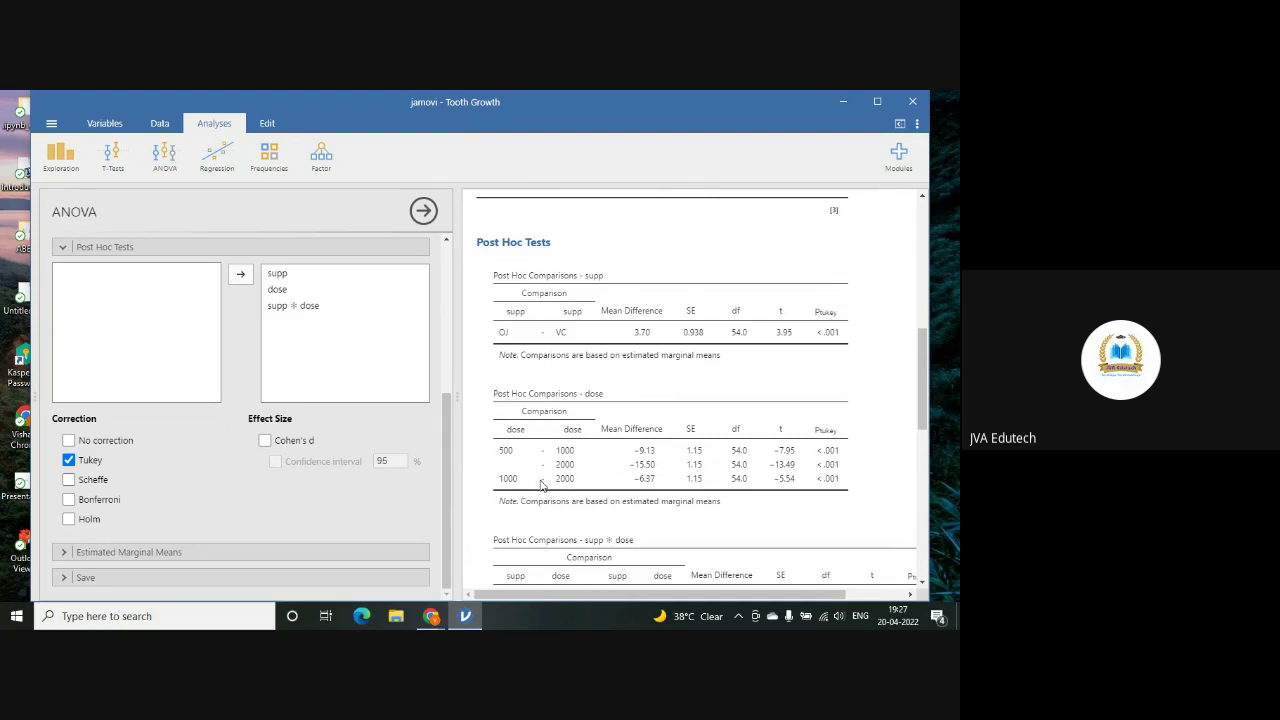
scroll(643, 399, up, 3)
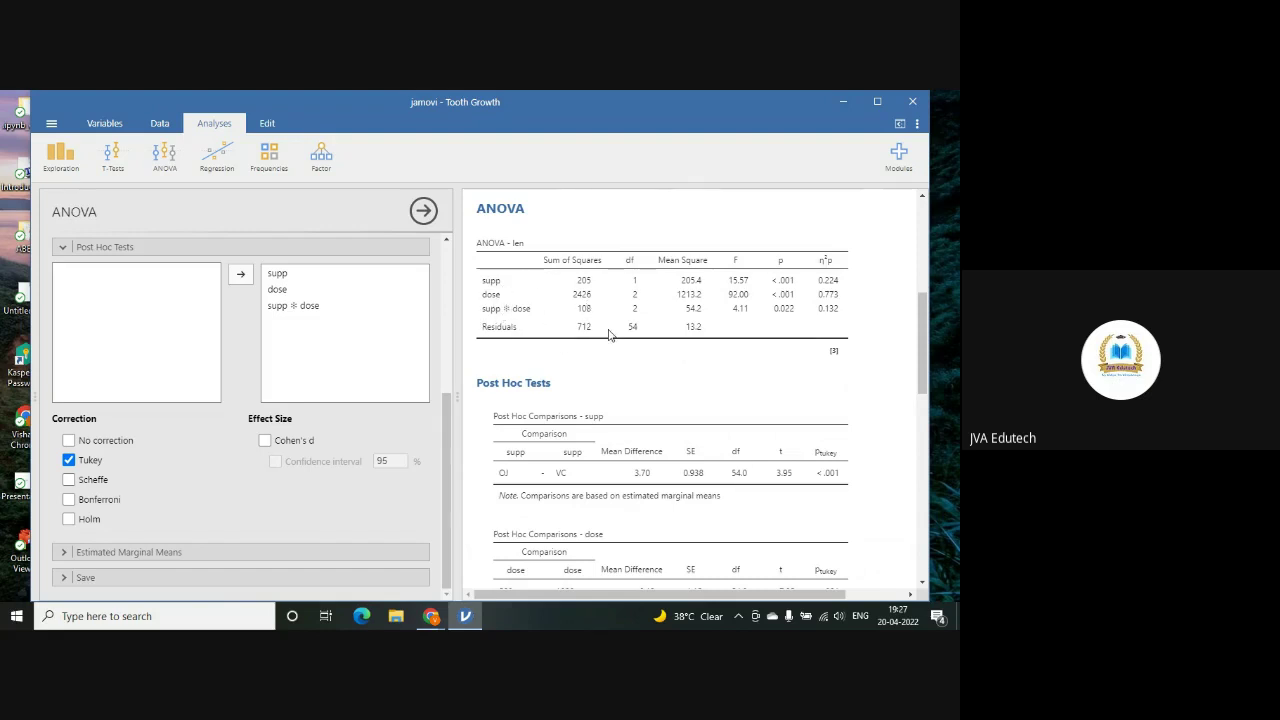
- Examine the Tukey post hoc comparisons for the supp ✻ dose interaction, including the p-value column
scroll(608, 335, down, 7)
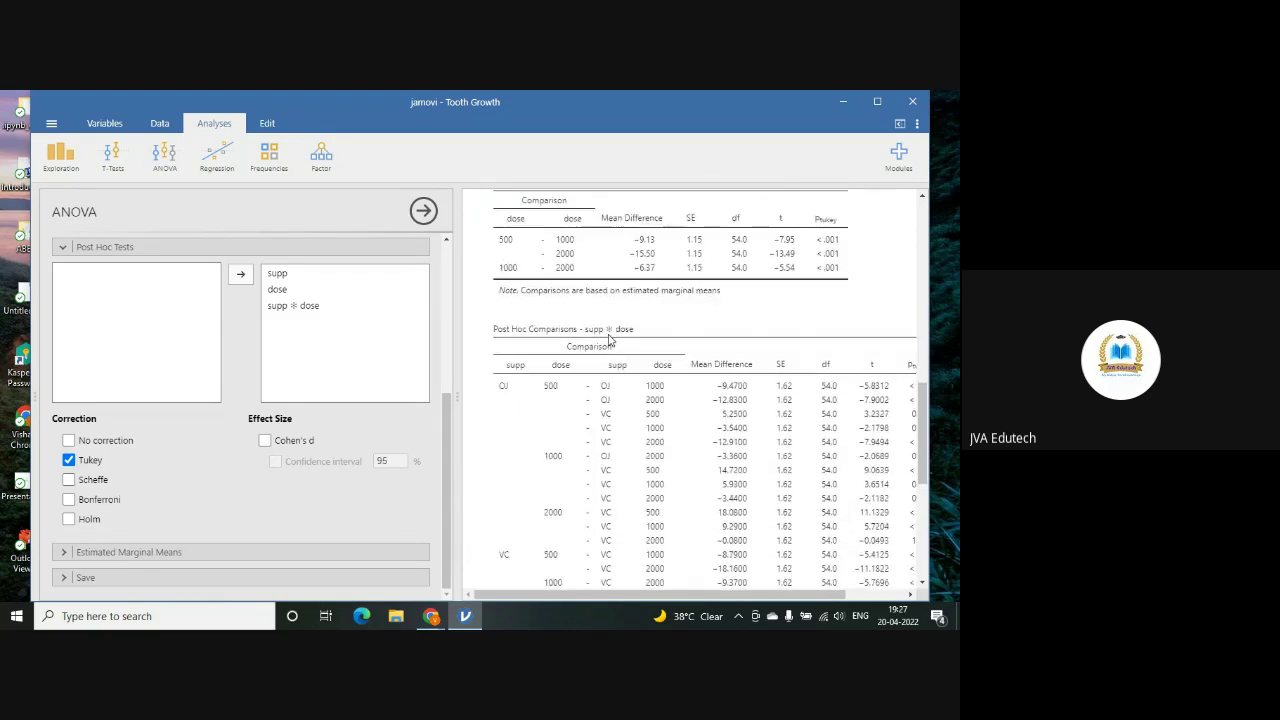
scroll(608, 340, up, 3)
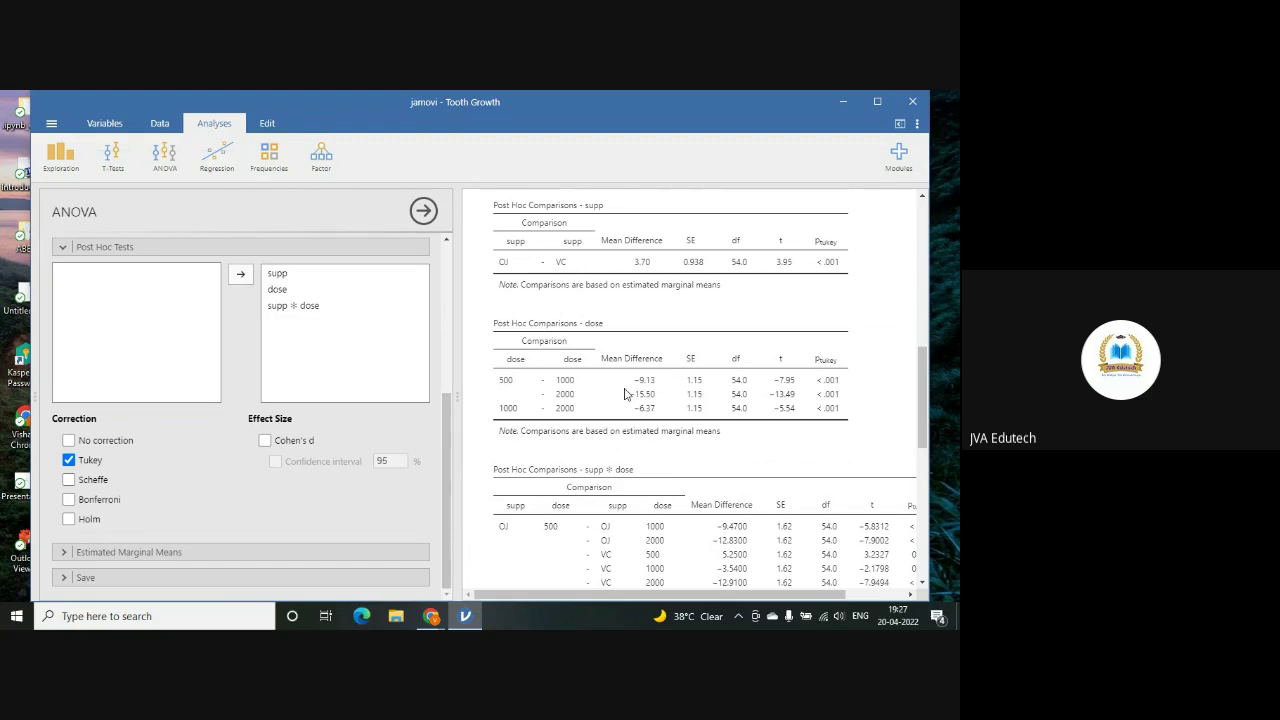
scroll(630, 395, down, 3)
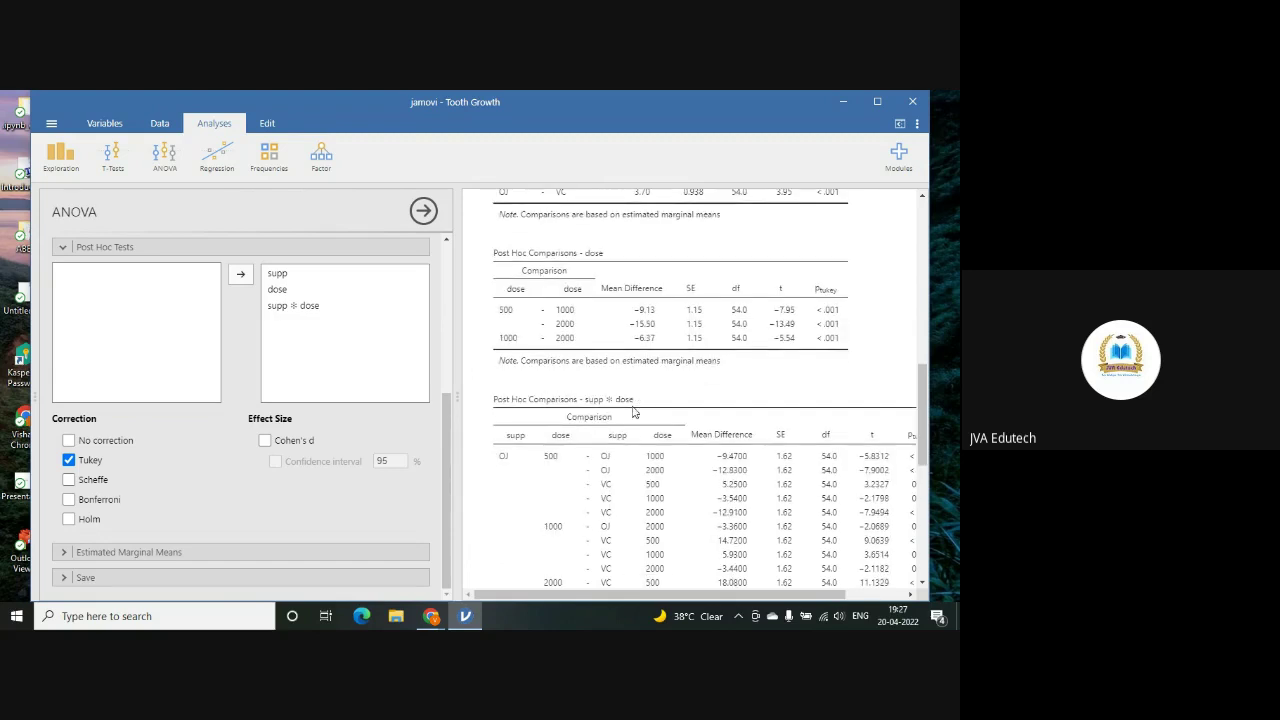
scroll(633, 428, down, 1)
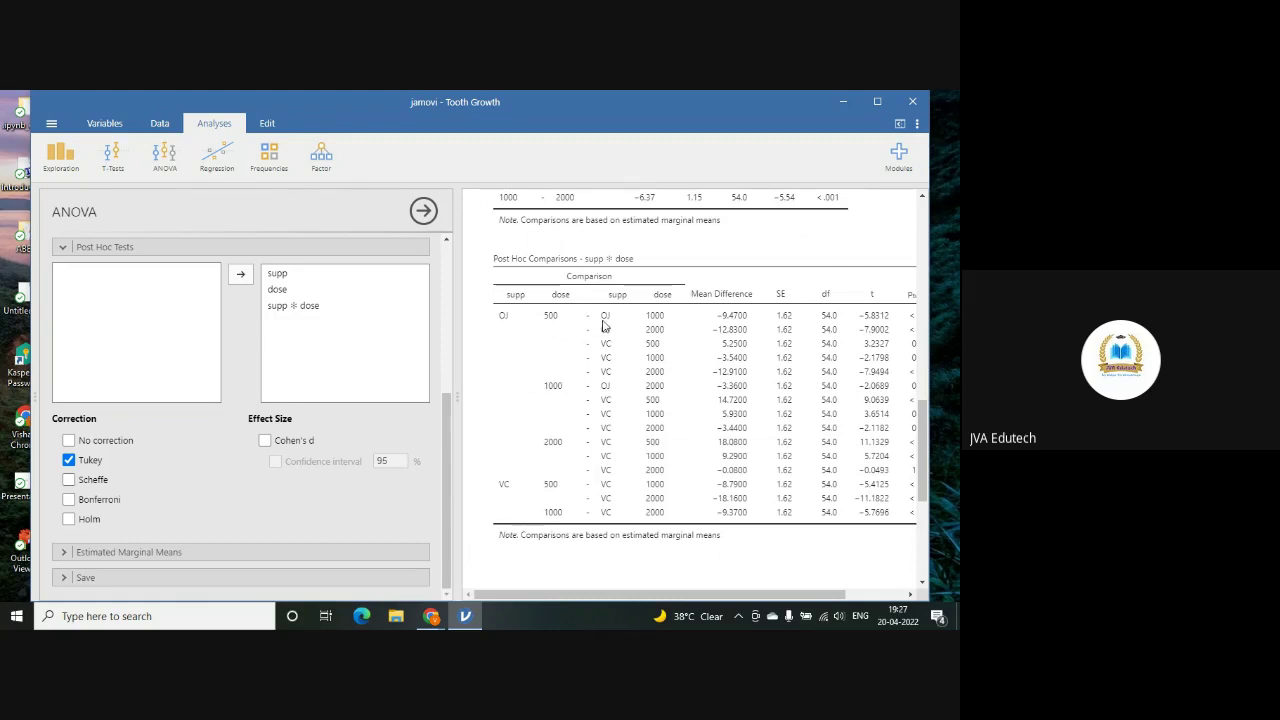
drag(663, 595, 744, 606)
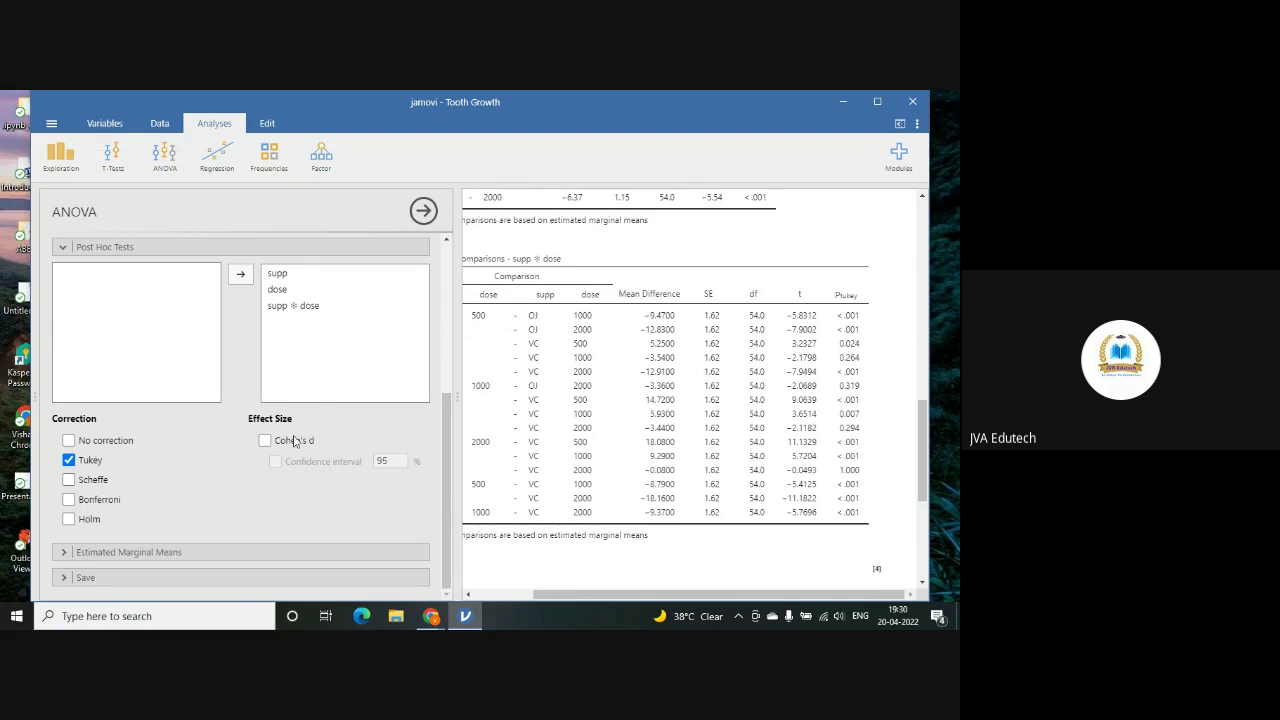
- Expand and review the ANOVA's Estimated Marginal Means, Save and Model options
click(89, 558)
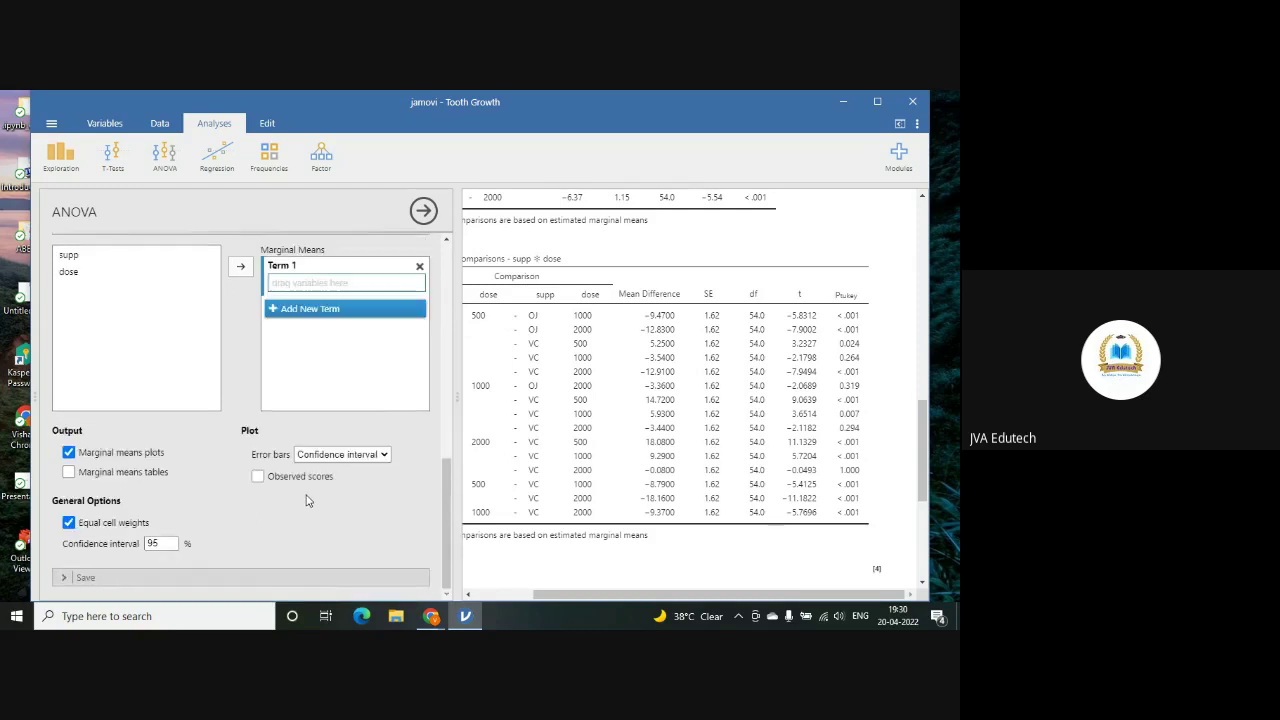
click(115, 580)
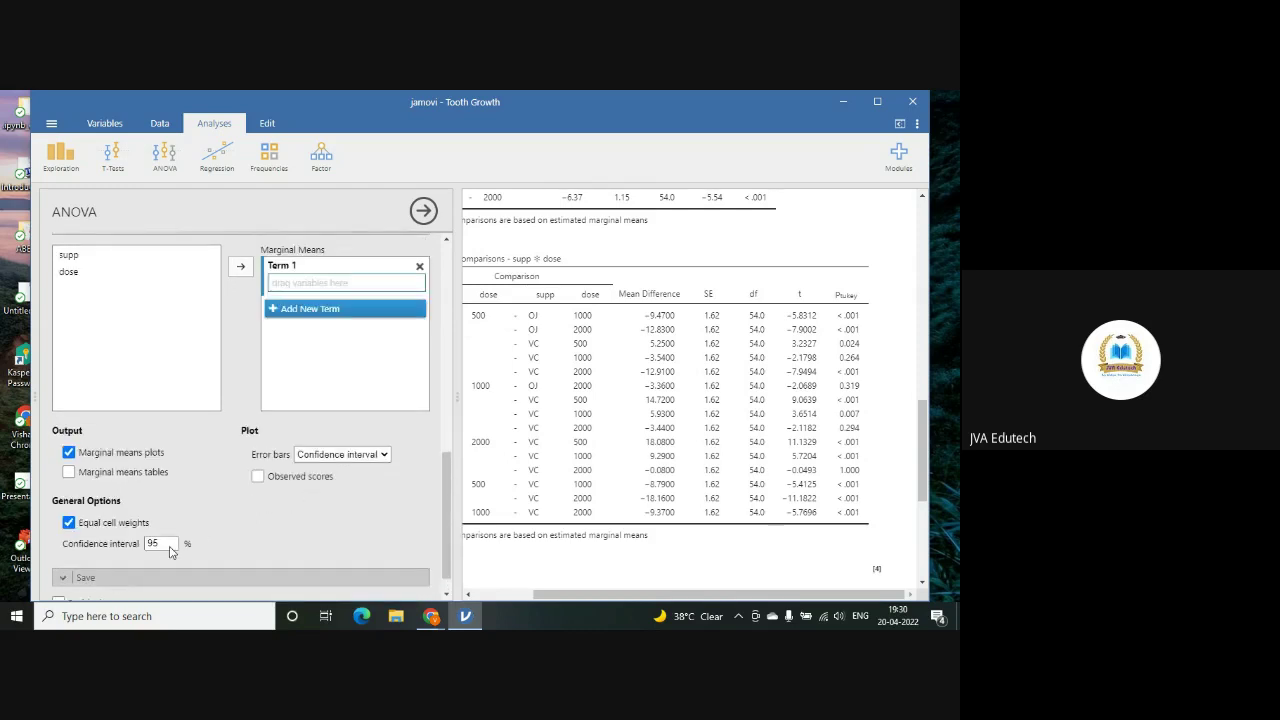
scroll(369, 465, up, 10)
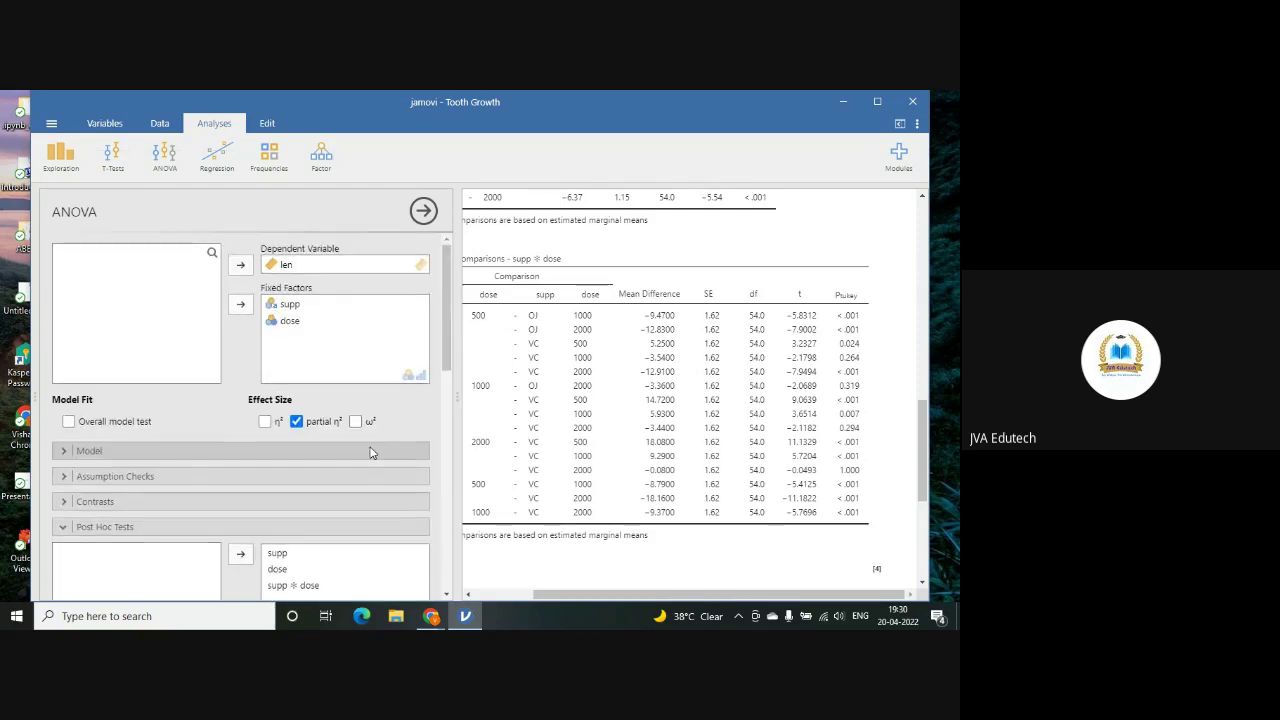
click(108, 456)
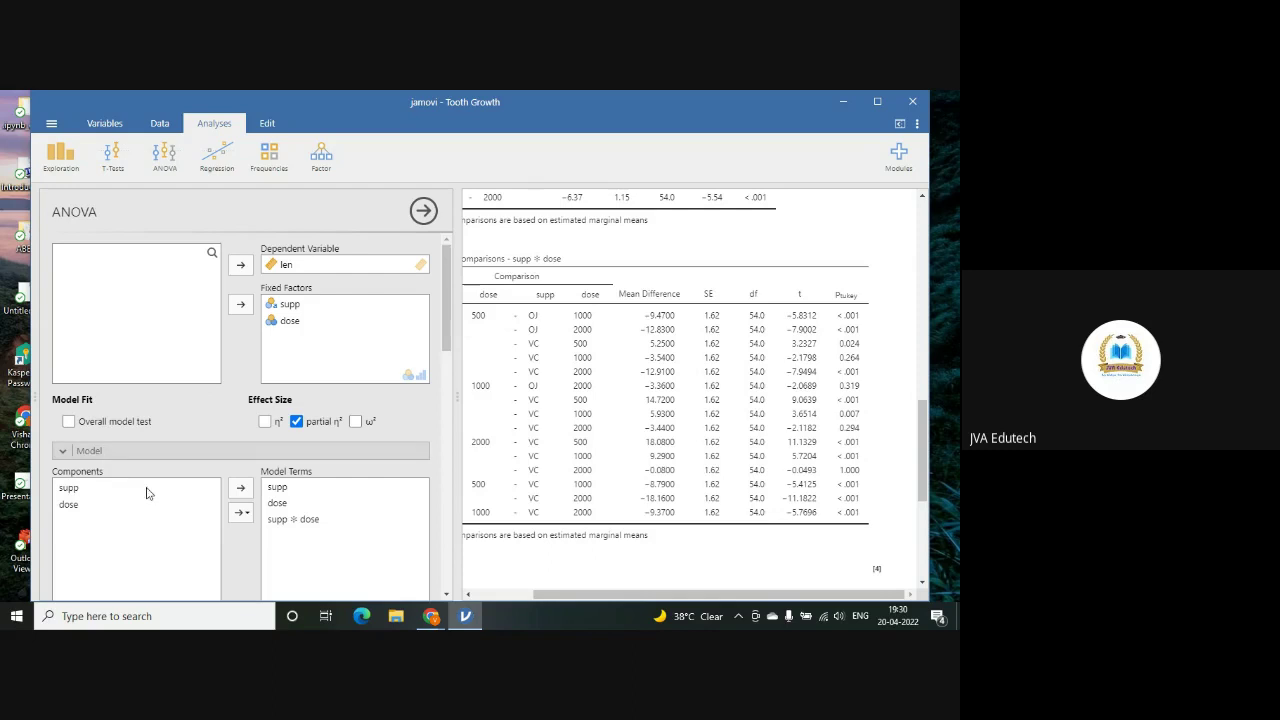
scroll(118, 400, down, 3)
- Add the homogeneity test to the ANOVA's assumption checks and view the Levene's test table in the results
click(118, 390)
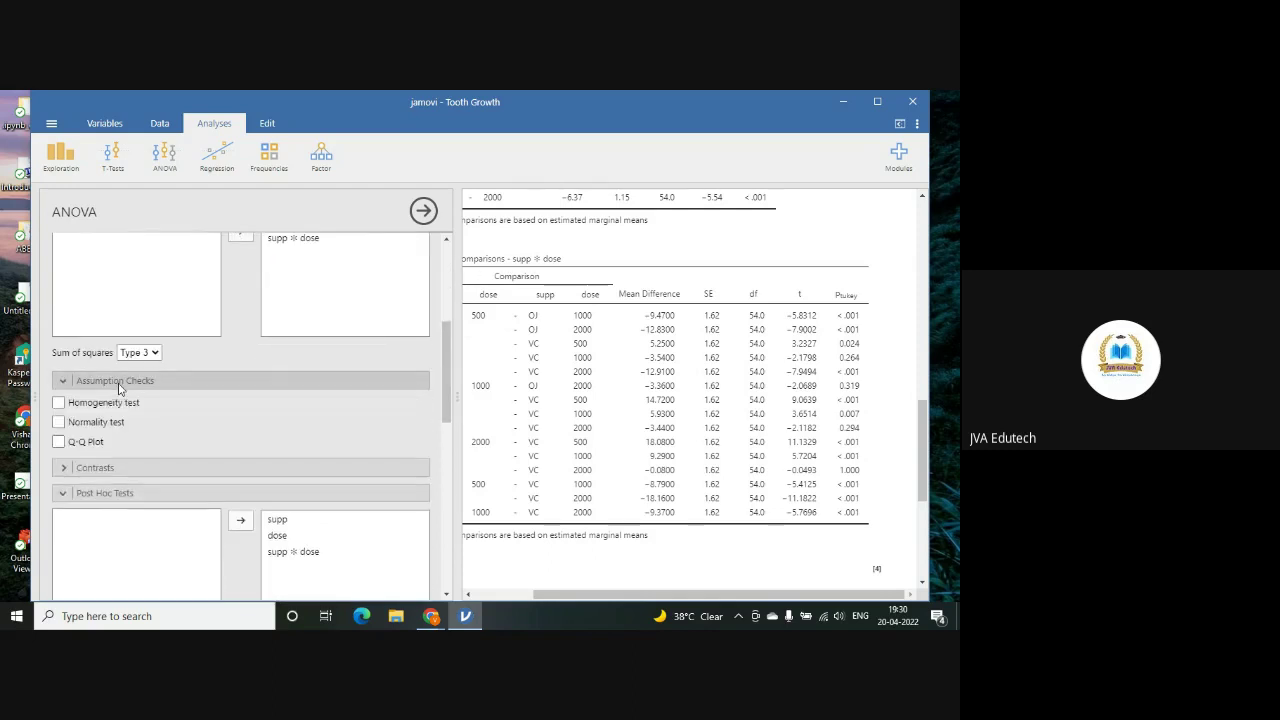
click(58, 404)
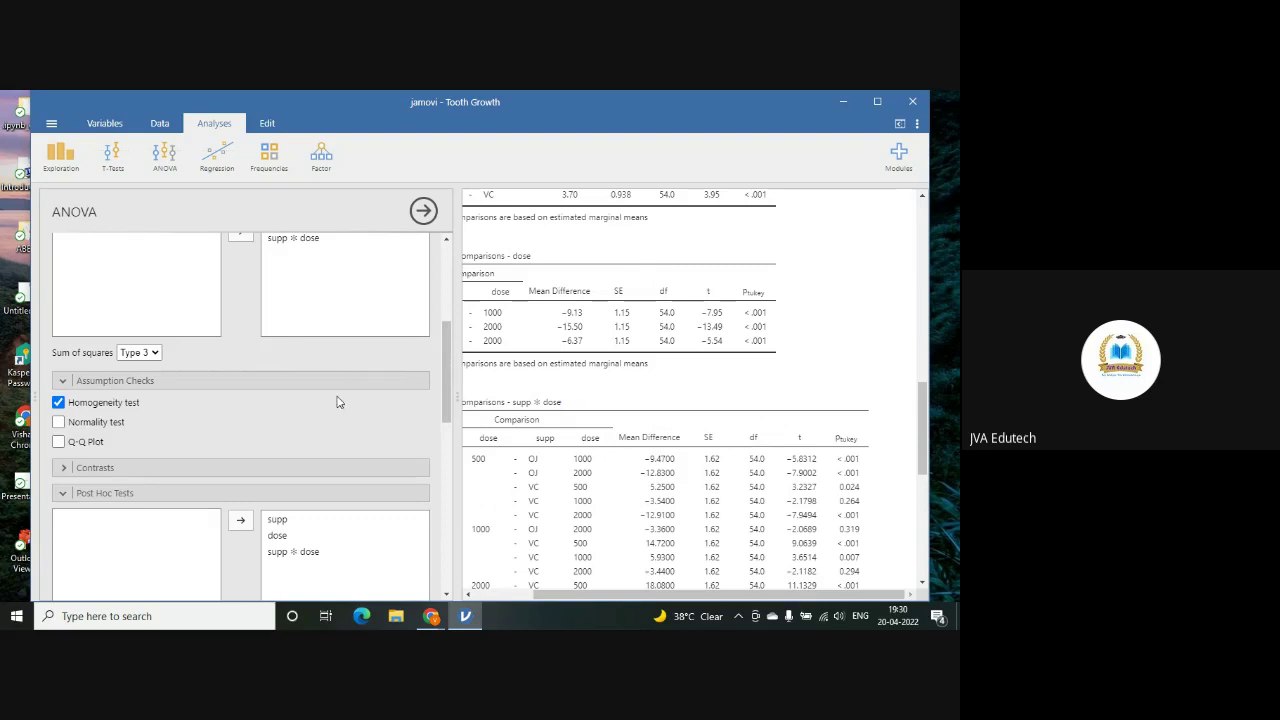
scroll(337, 402, up, 3)
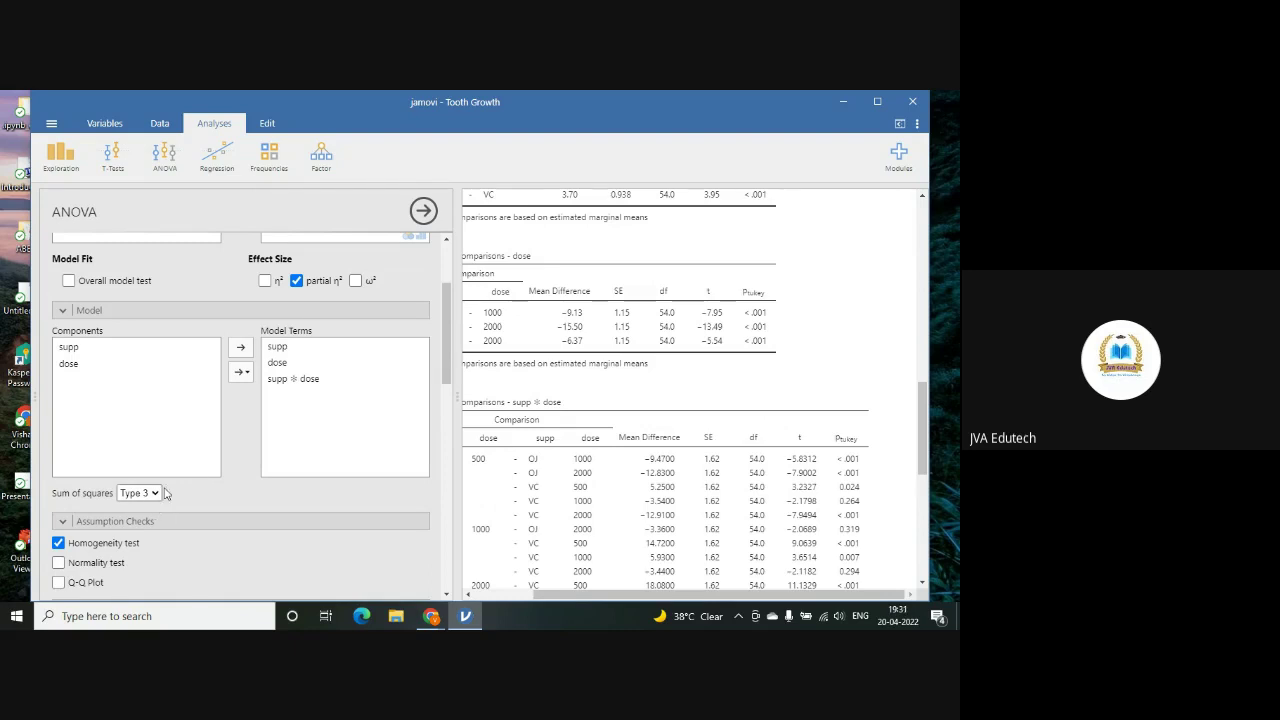
scroll(646, 405, up, 5)
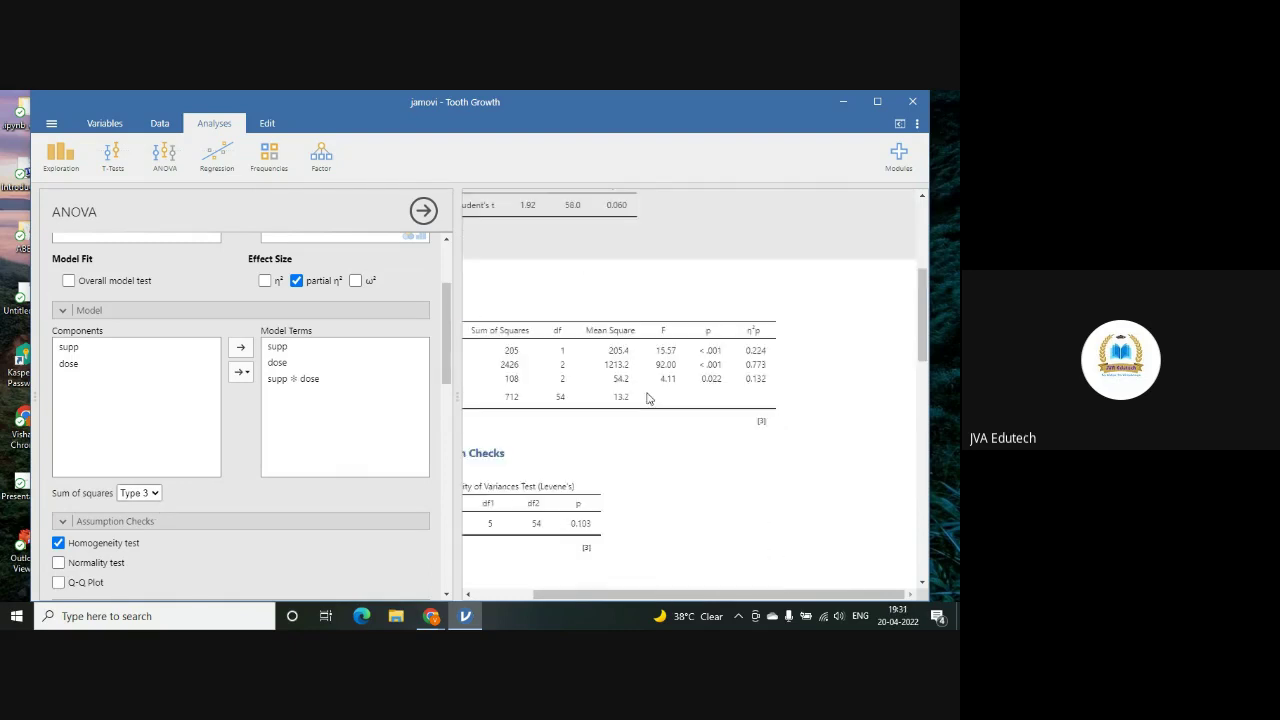
drag(591, 594, 533, 594)
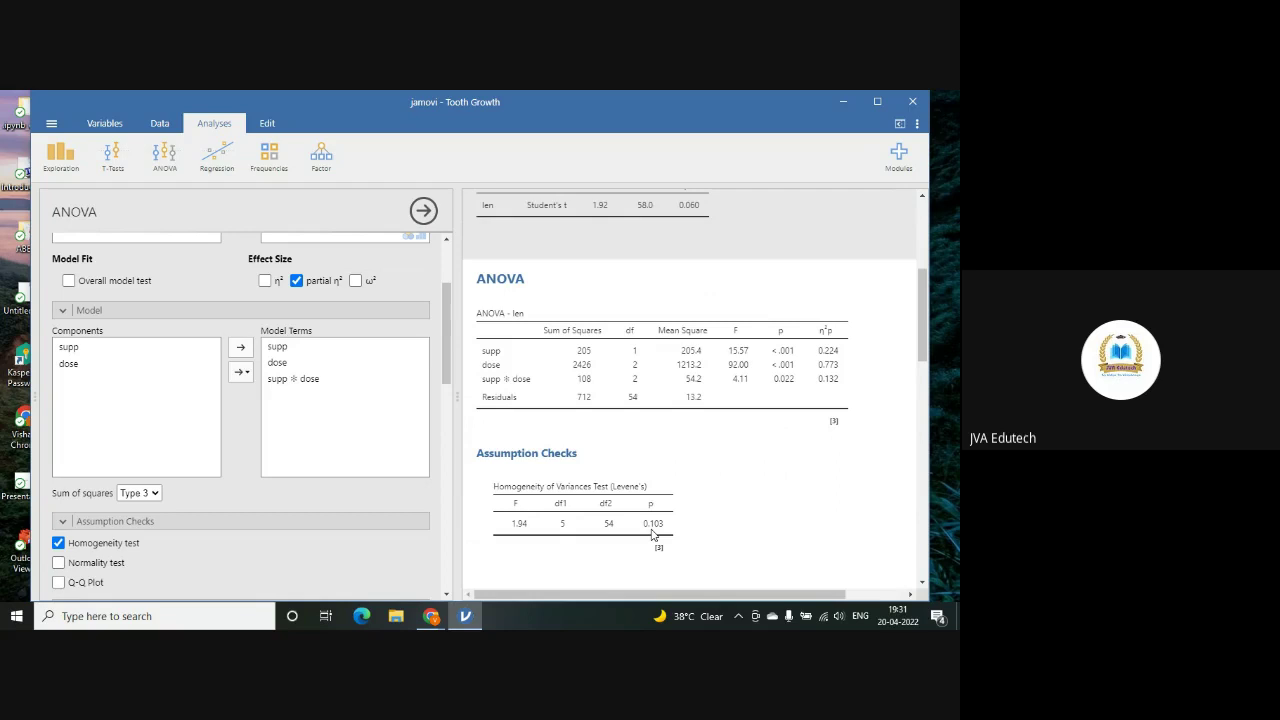
- Add the normality test to the ANOVA's assumption checks
scroll(751, 503, down, 4)
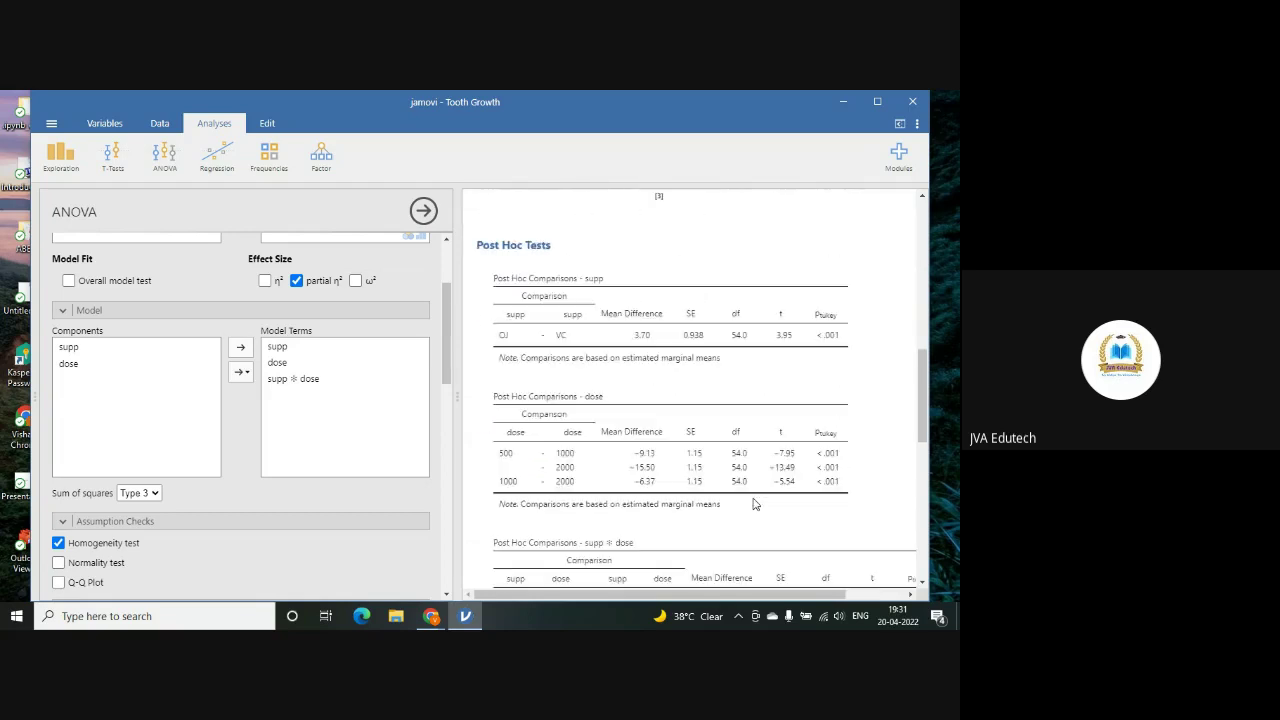
scroll(754, 503, down, 10)
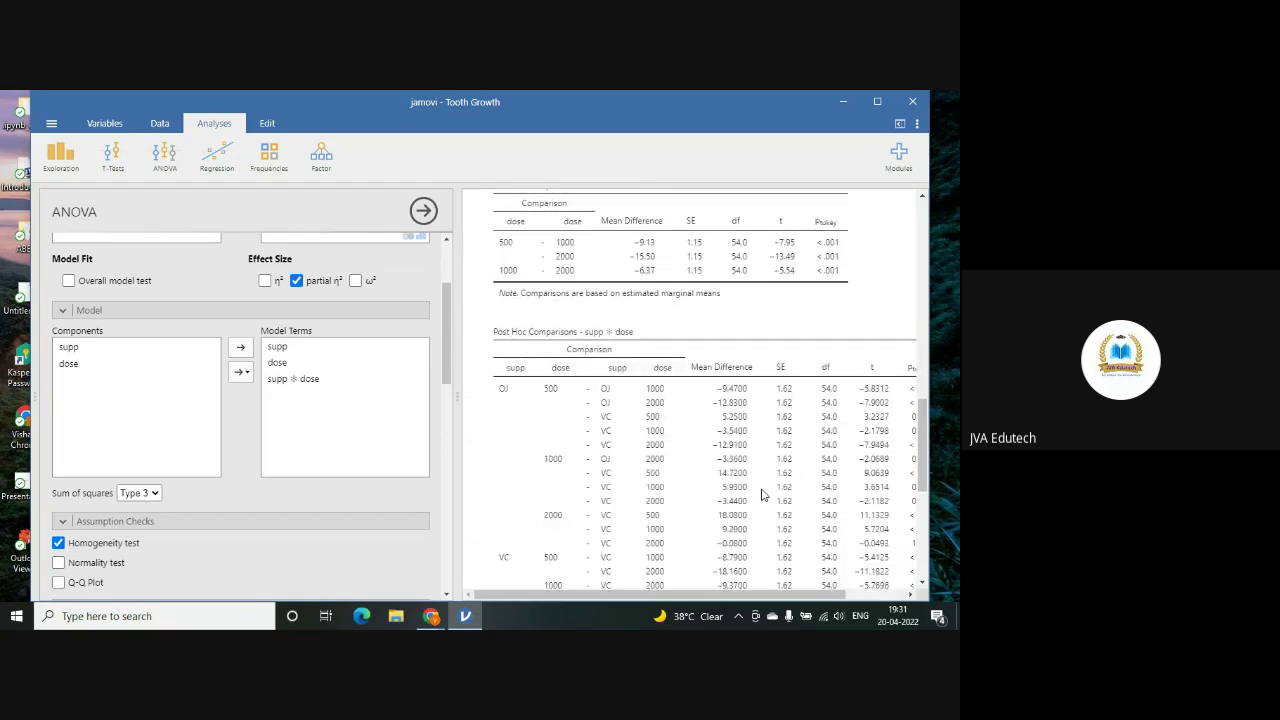
scroll(763, 493, up, 8)
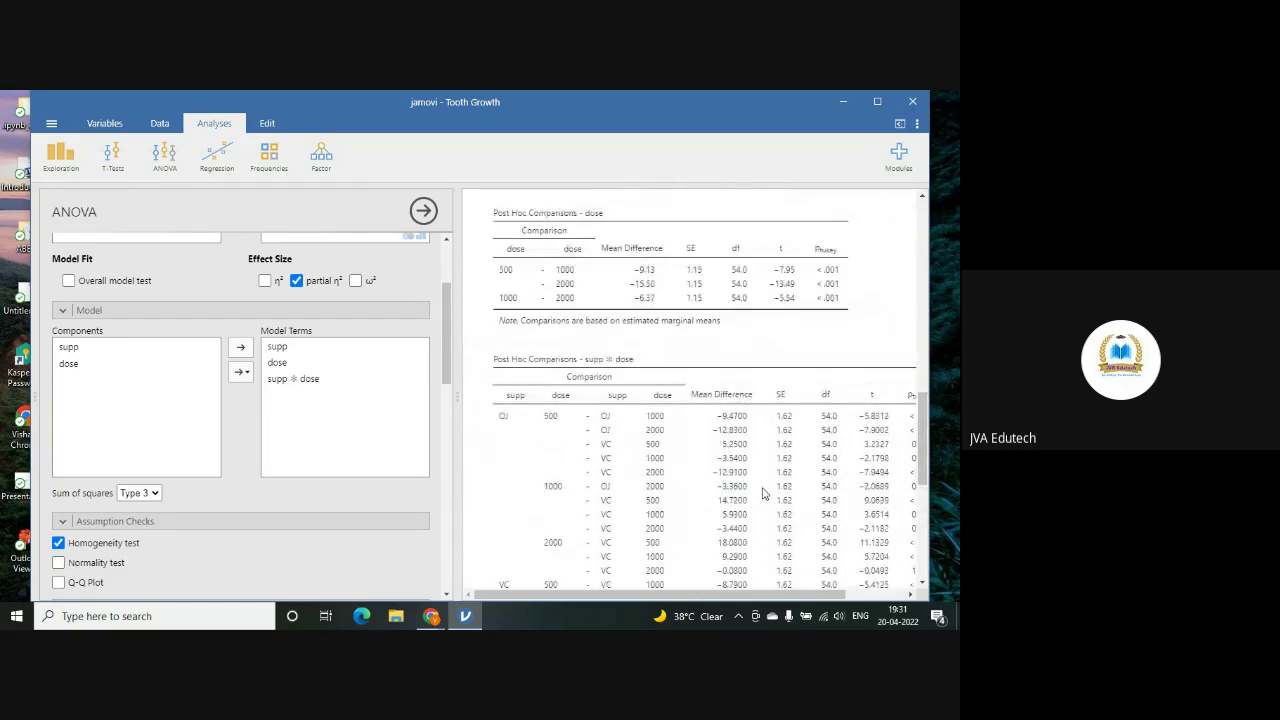
click(59, 563)
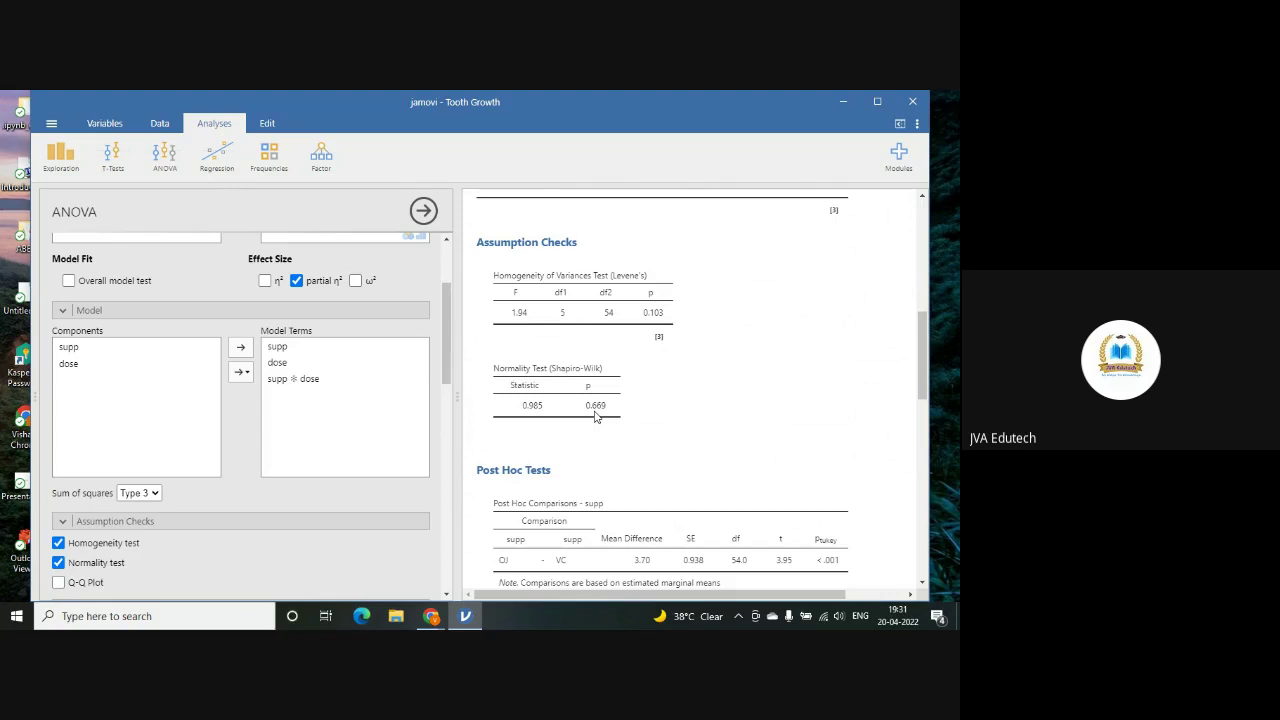
- Review the post hoc tables for supp, dose and their interaction again across their full width
scroll(697, 404, down, 3)
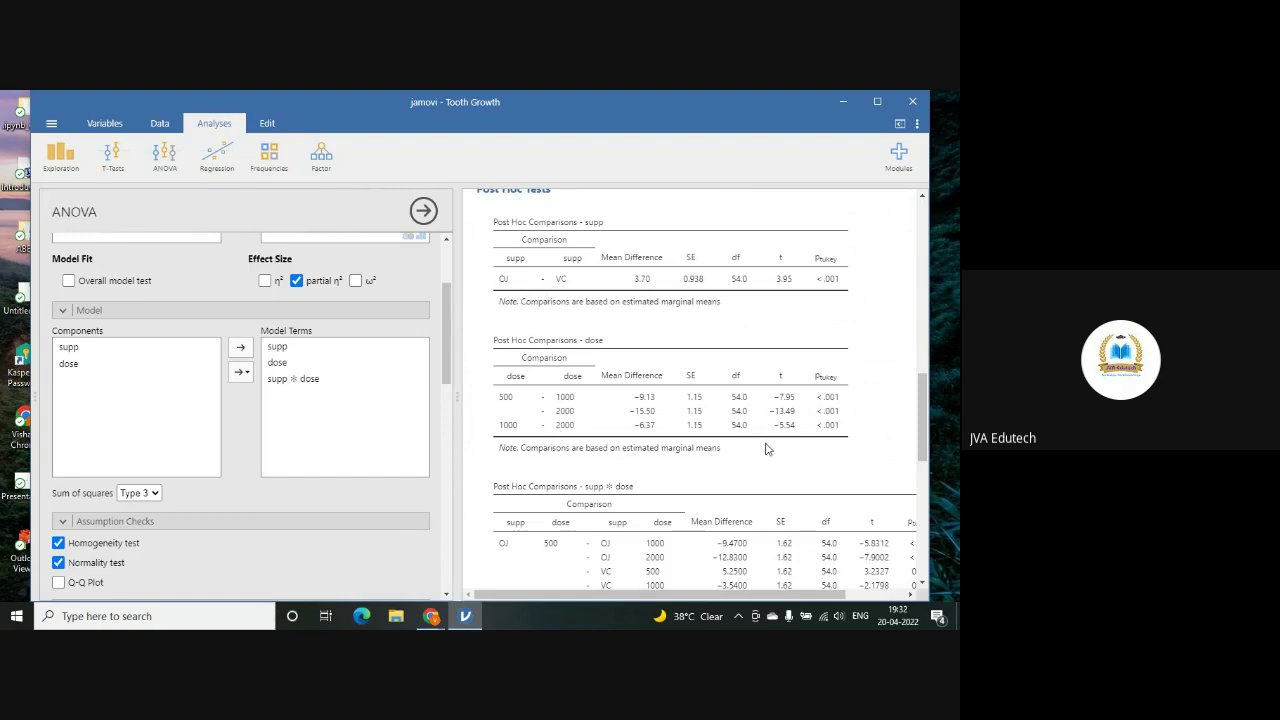
scroll(766, 449, down, 4)
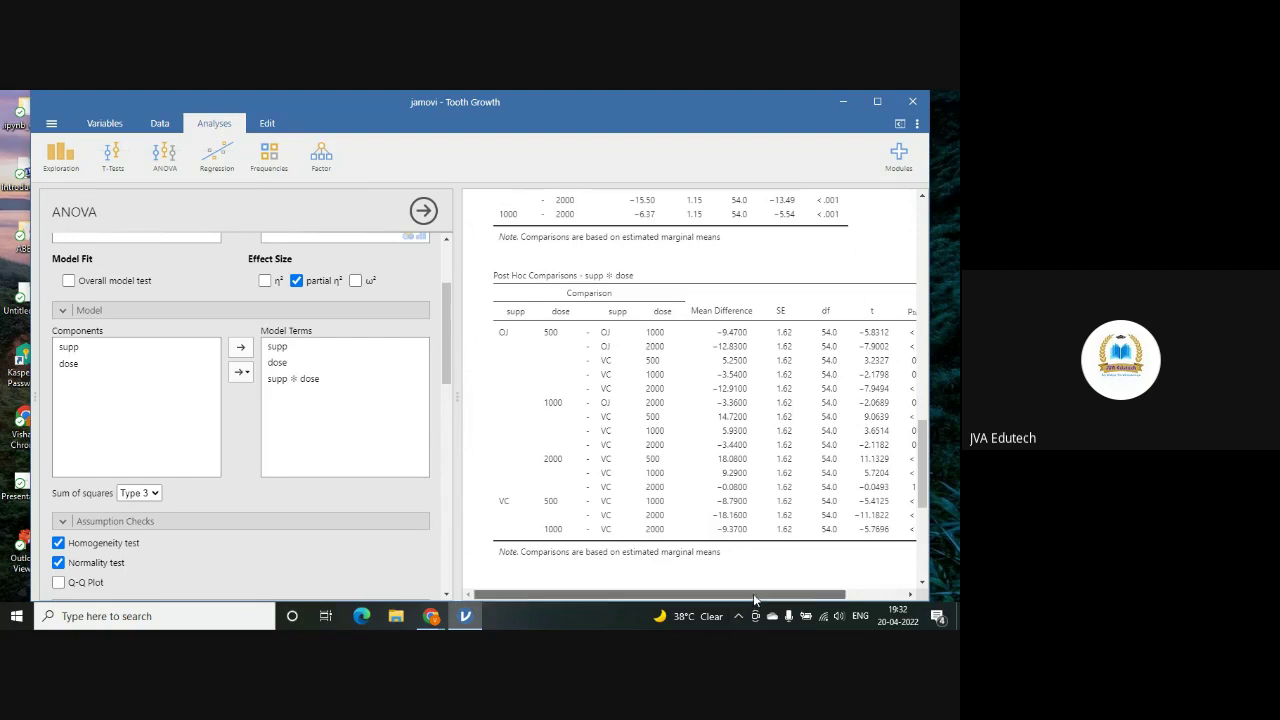
drag(754, 598, 820, 608)
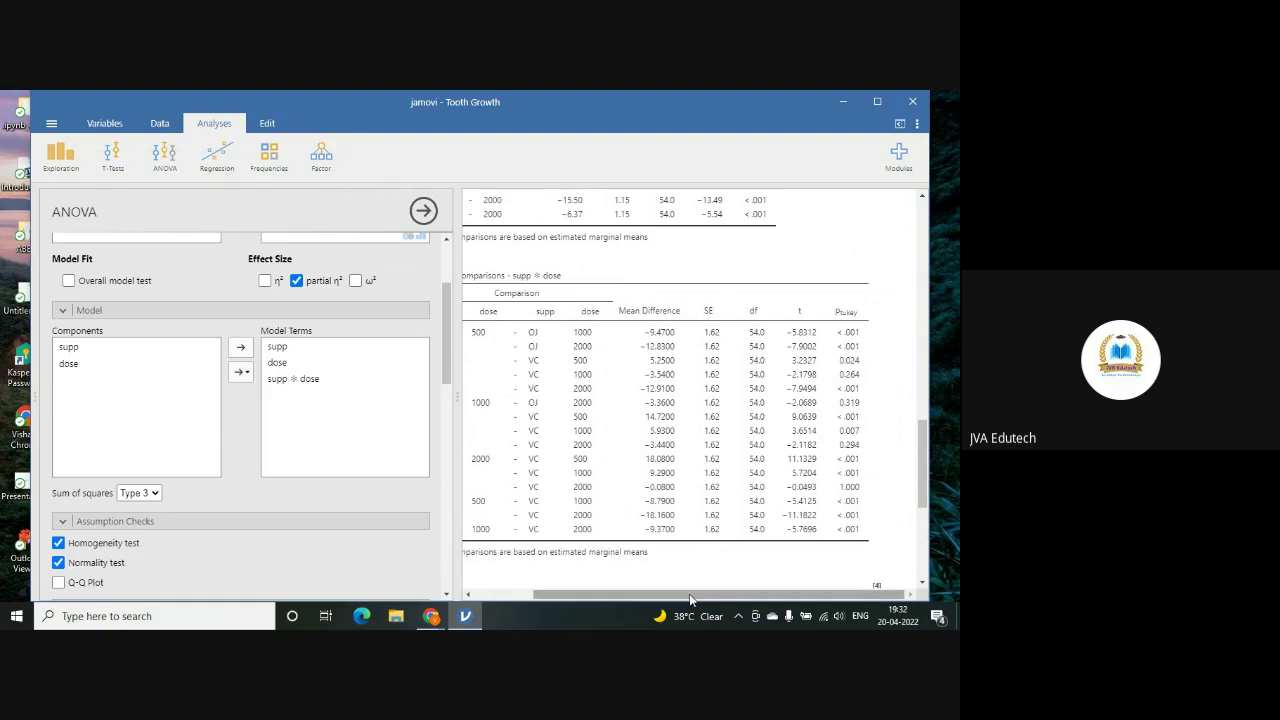
drag(692, 598, 453, 610)
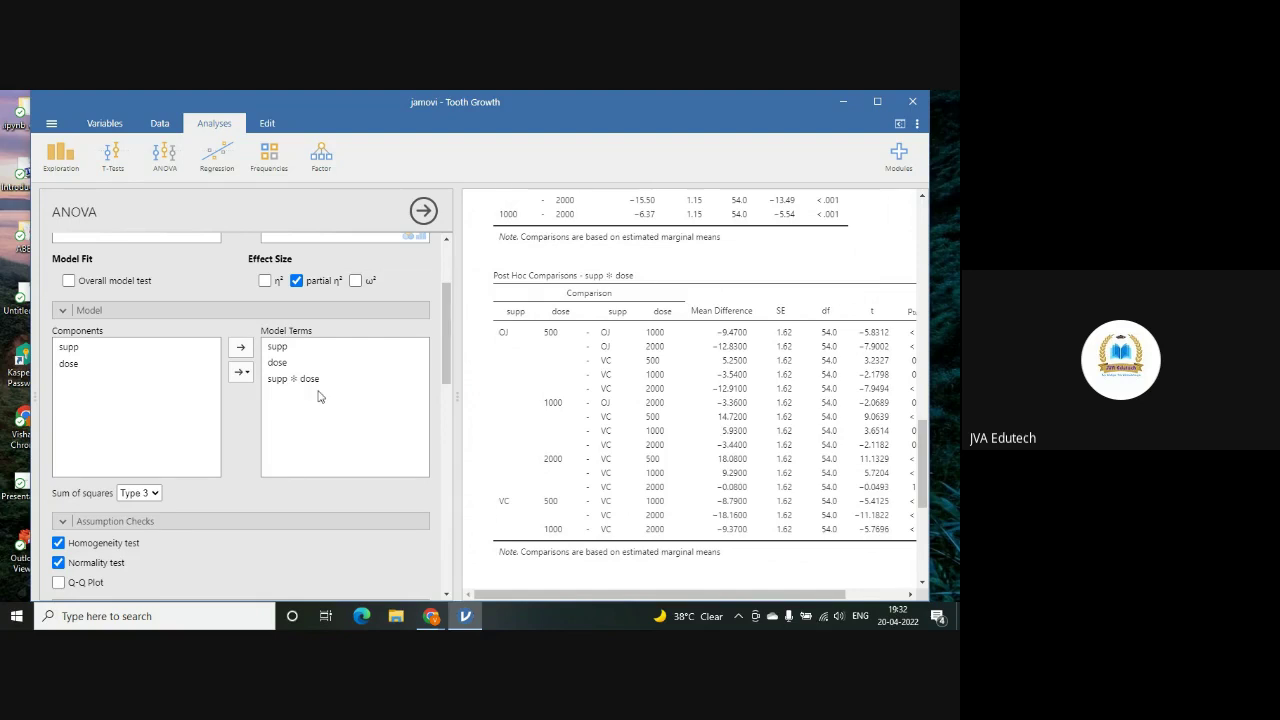
- Look over the Contrasts options for supp and dose, collapse the Post Hoc Tests options and view the remaining ANOVA settings
scroll(337, 456, down, 3)
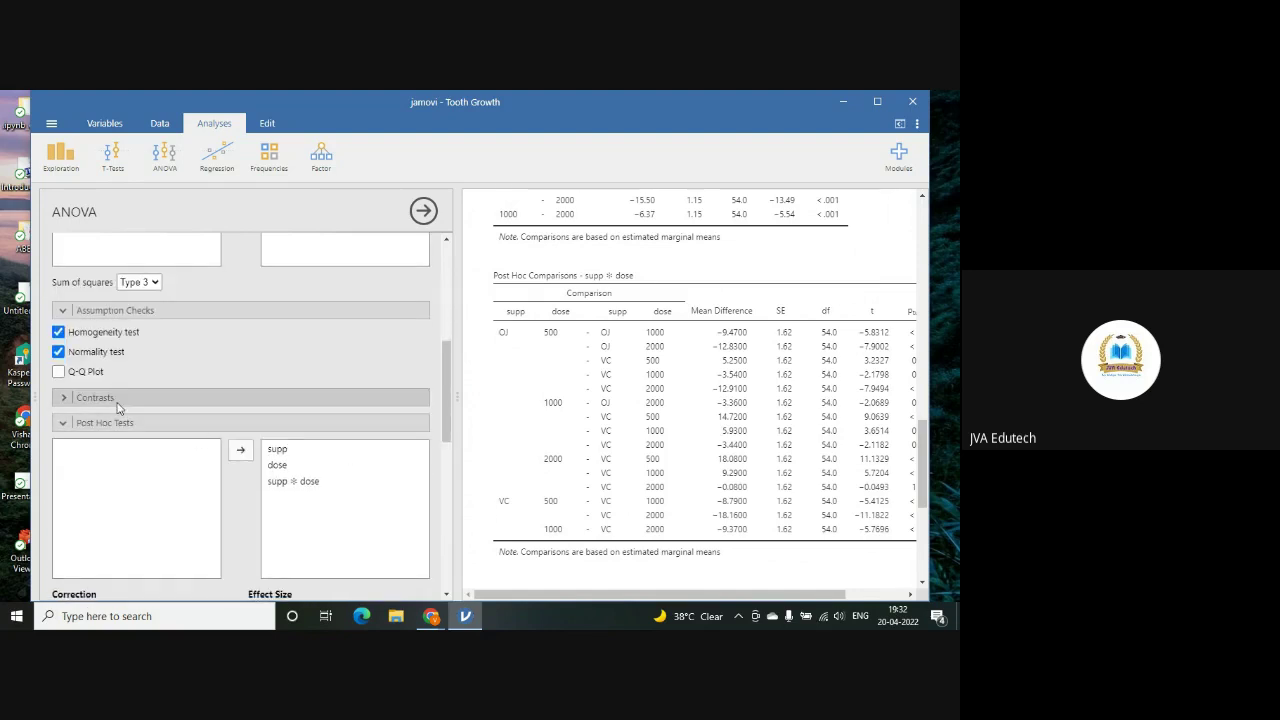
click(170, 398)
click(100, 512)
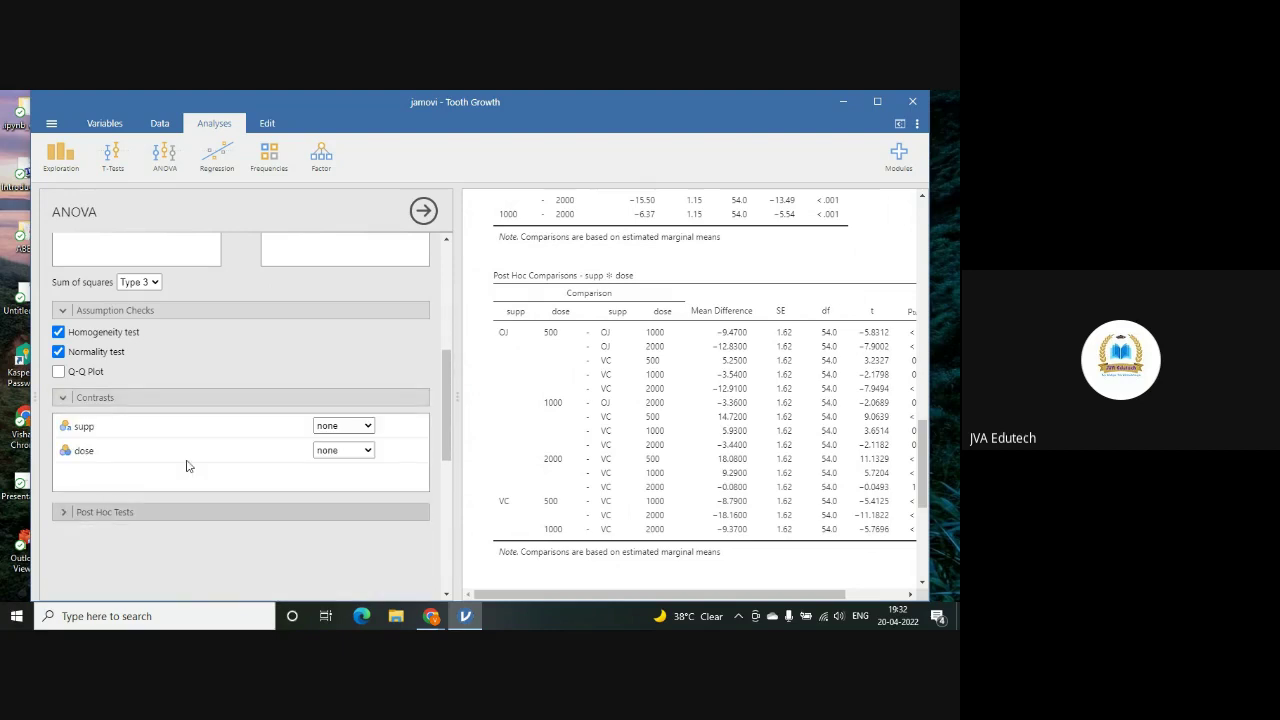
scroll(231, 438, down, 1)
scroll(231, 438, down, 5)
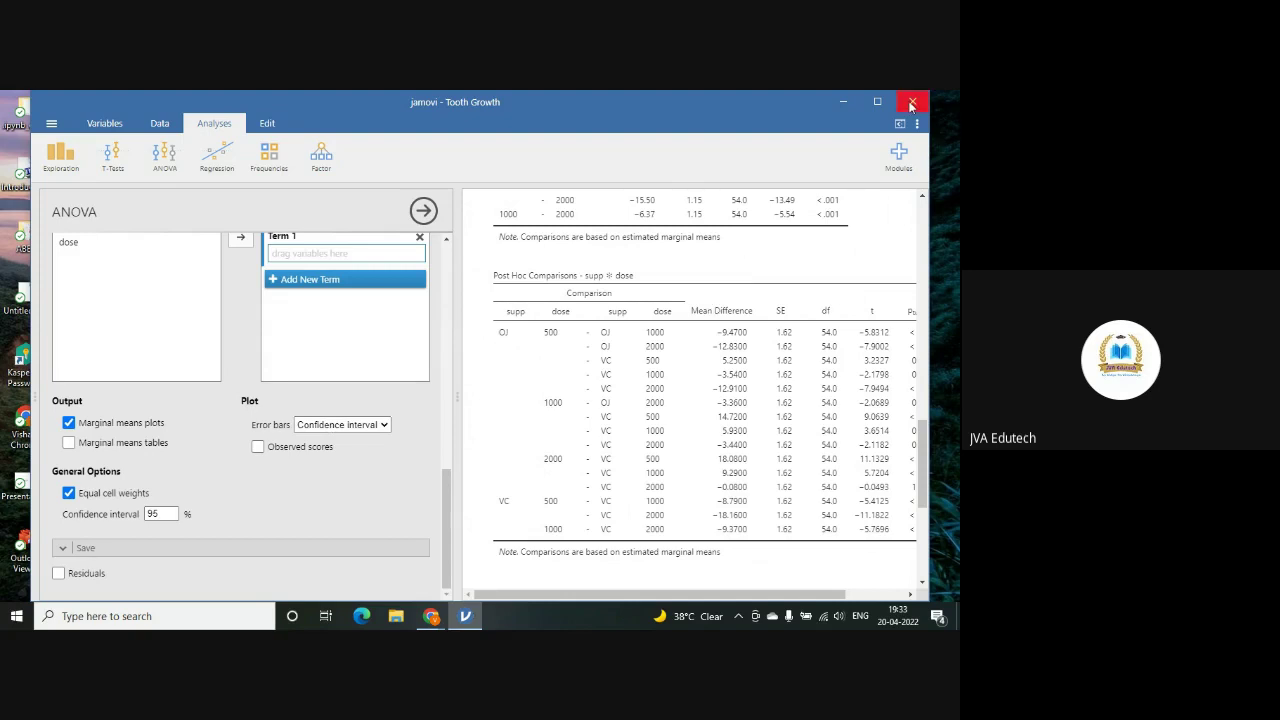
- Switch to the Google Meet call and stop presenting the screen
mouse_move(433, 618)
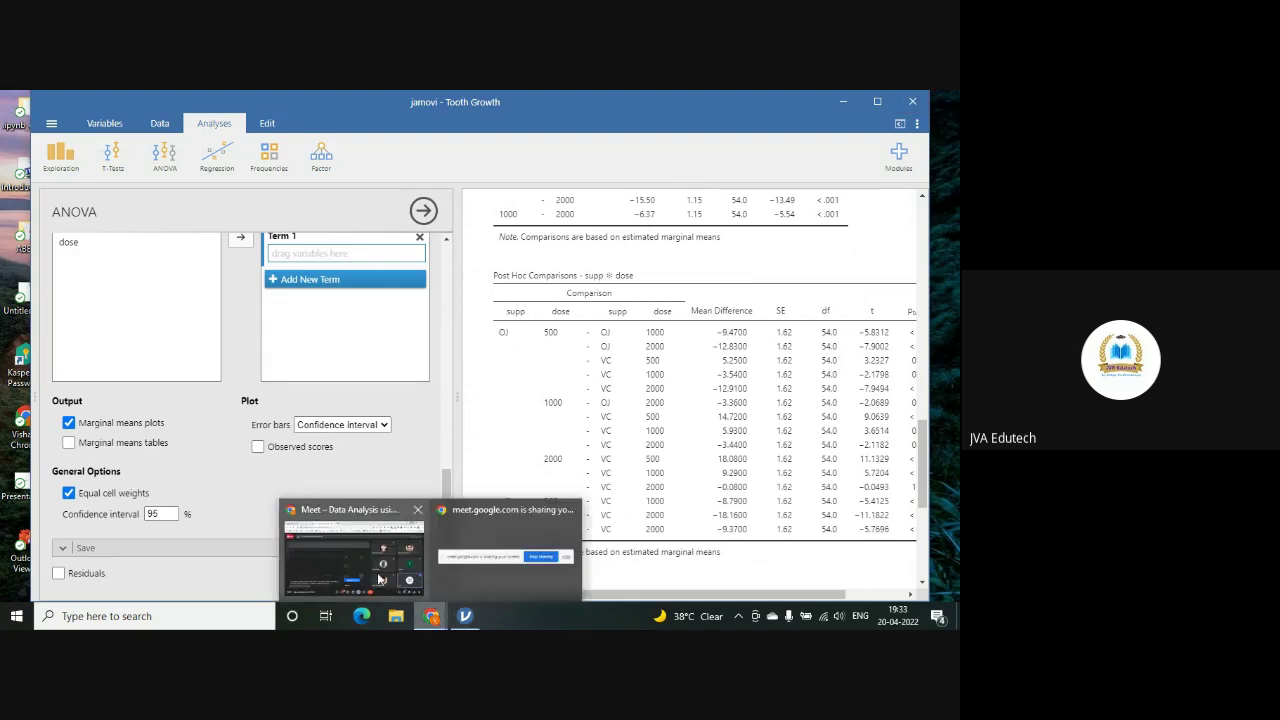
click(378, 578)
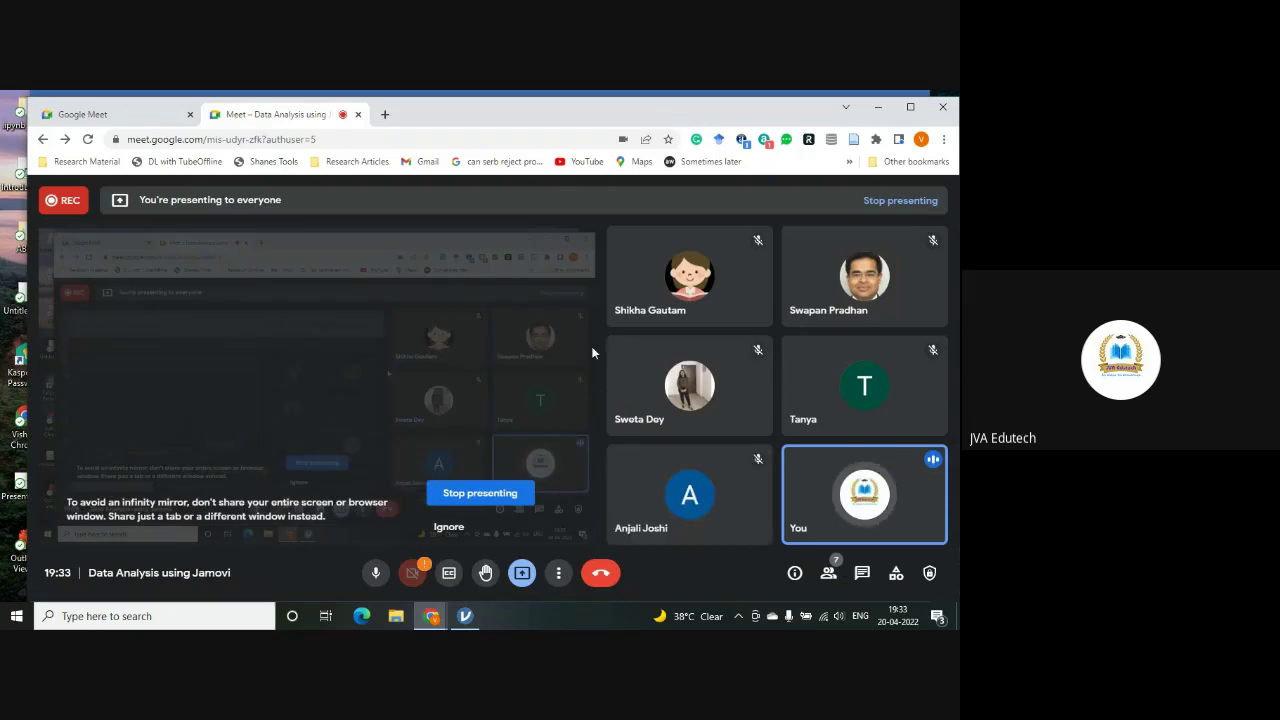
click(511, 497)
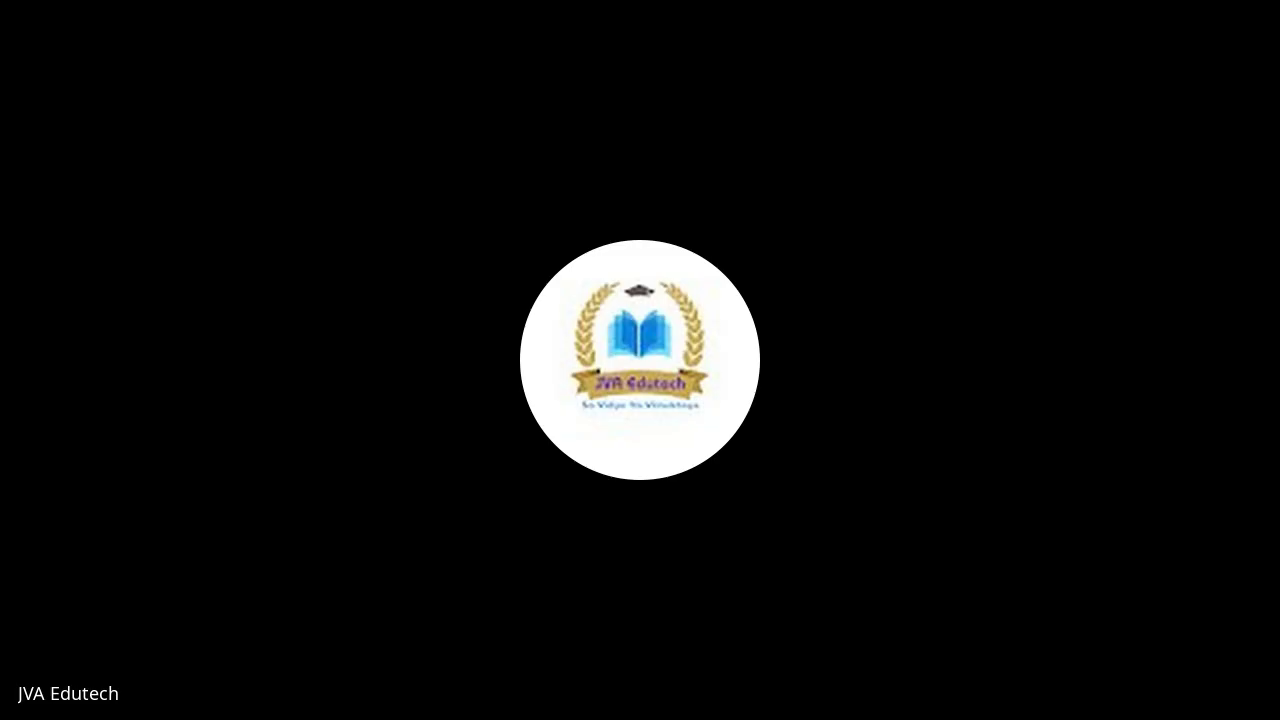